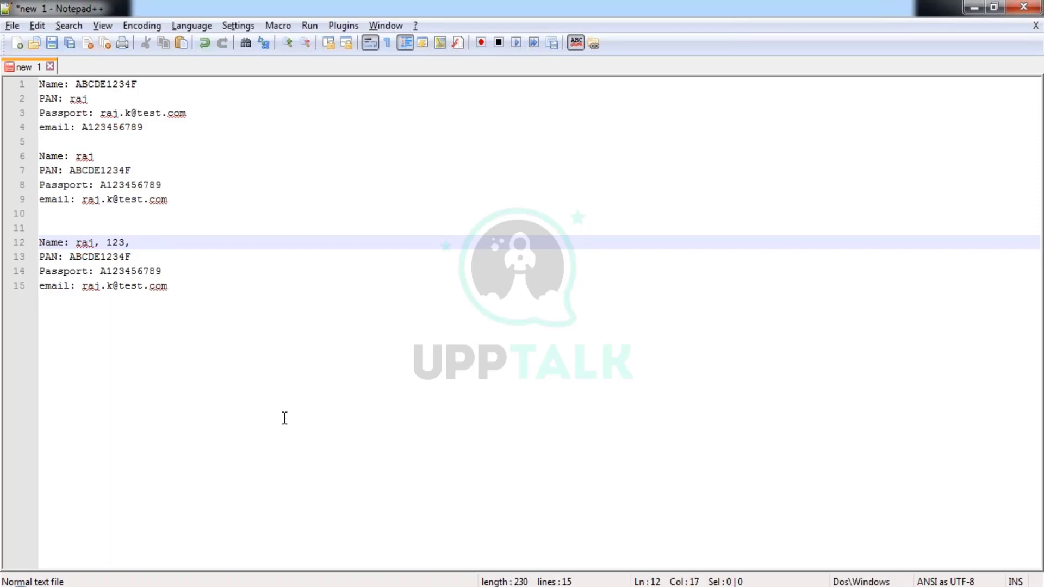
- Complete the address on the third record's Name line with the city and postal code, separated by commas
{"action": "type", "text": "500"}
{"action": "key", "text": "BackSpace"}
{"action": "key", "text": "BackSpace"}
{"action": "type", "text": "00015"}
{"action": "key", "text": "BackSpace"}
{"action": "type", "text": "8"}
- Insert the person's middle name and last-name initial after the first name on the third record's Name line
{"action": "key", "text": "ctrl+Left"}
{"action": "key", "text": "ctrl+Left"}
{"action": "key", "text": "ctrl+Left"}
{"action": "key", "text": "ctrl+Left"}
{"action": "key", "text": "ctrl+Left"}
{"action": "key", "text": "ctrl+Left"}
{"action": "type", "text": "k"}
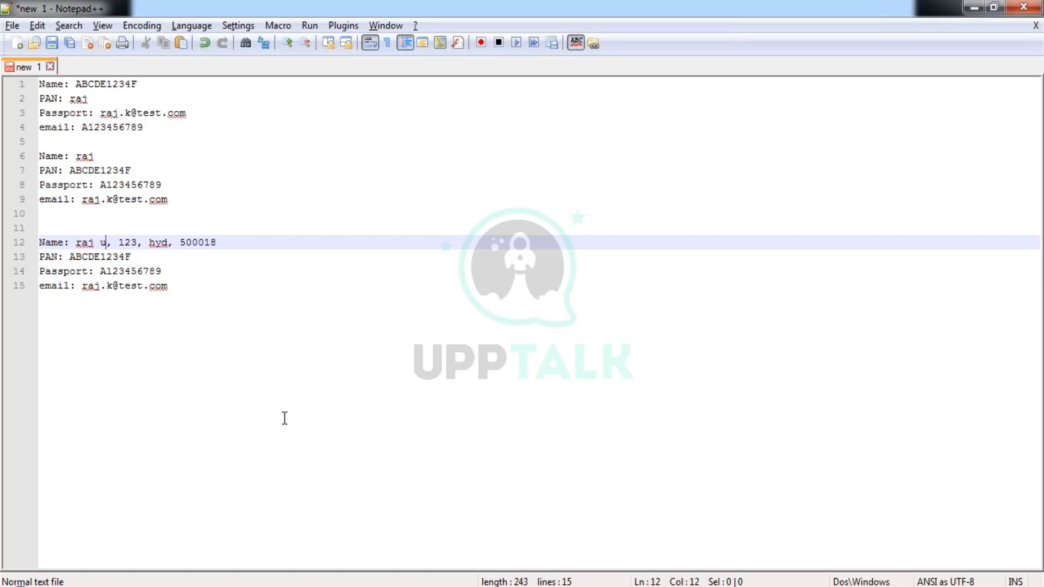
{"action": "key", "text": "BackSpace"}
{"action": "type", "text": "kumnar"}
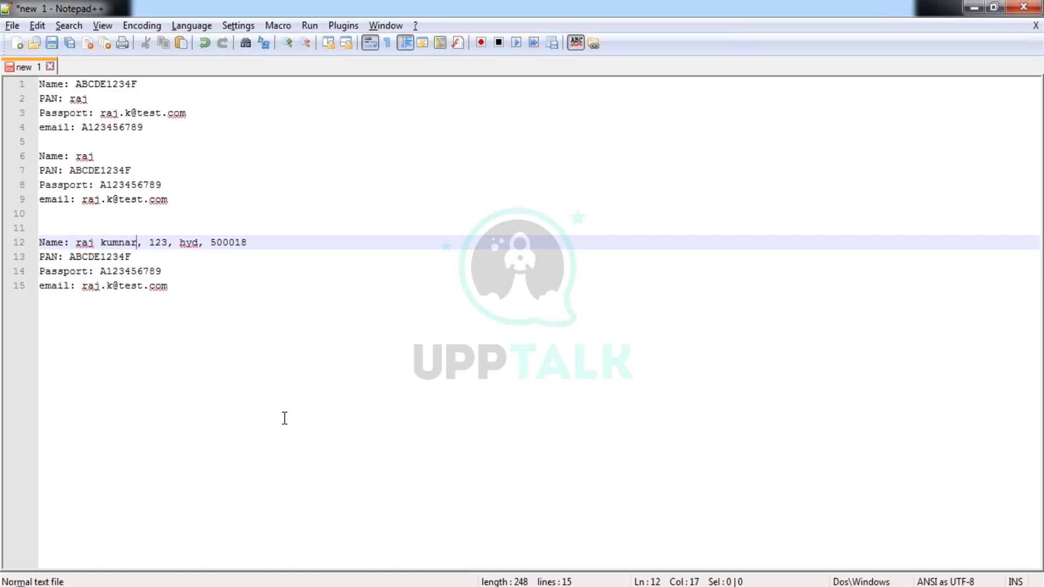
{"action": "key", "text": "BackSpace"}
{"action": "key", "text": "BackSpace"}
{"action": "key", "text": "BackSpace"}
{"action": "key", "text": "BackSpace"}
{"action": "key", "text": "BackSpace"}
{"action": "type", "text": "umar k"}
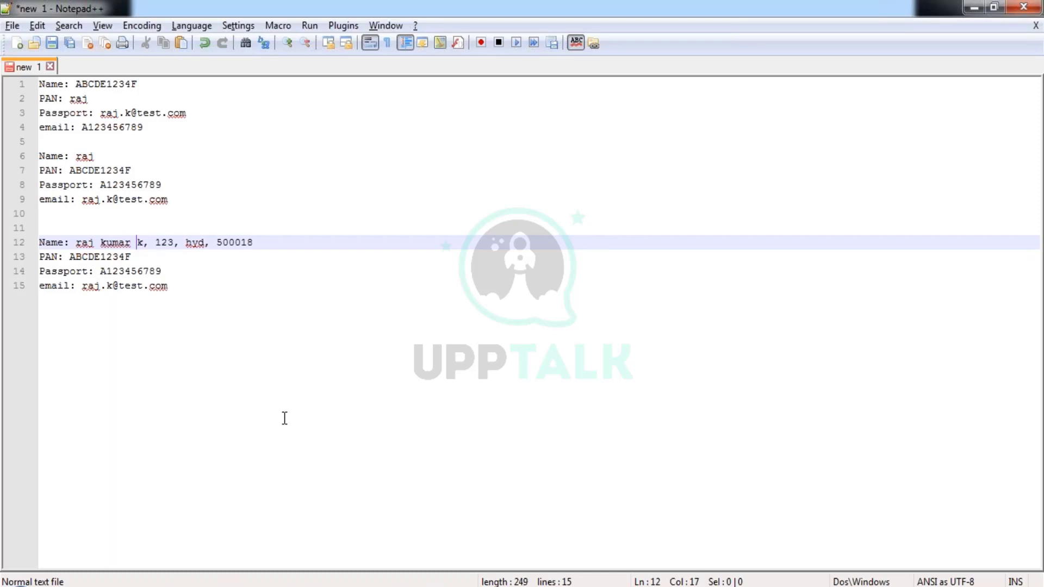
- Start a comma-separated heading row on line 18, below the third record, with Fname, Mname, Lname
{"action": "left_click", "coordinate": [285, 419]}
{"action": "key", "text": "Return"}
{"action": "key", "text": "Return"}
{"action": "key", "text": "Return"}
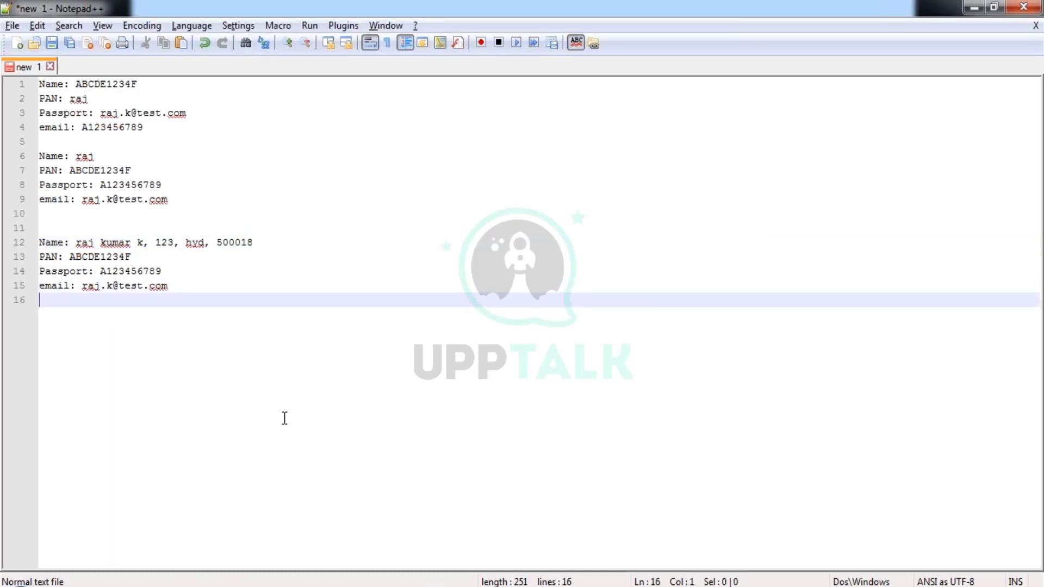
{"action": "type", "text": "F"}
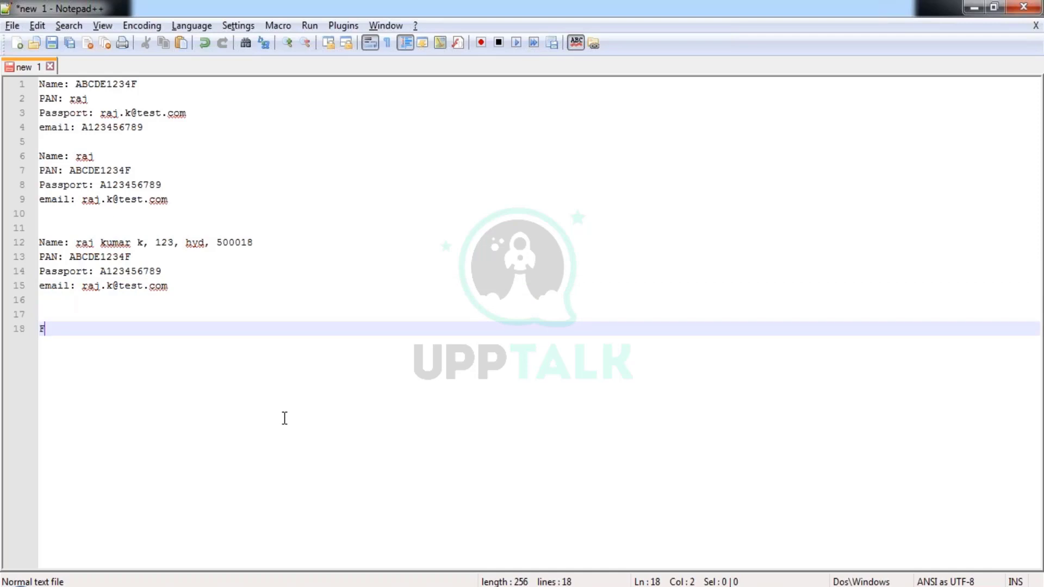
{"action": "type", "text": "name, Lnam,e"}
{"action": "key", "text": "BackSpace"}
{"action": "key", "text": "BackSpace"}
{"action": "key", "text": "BackSpace"}
{"action": "key", "text": "BackSpace"}
{"action": "key", "text": "BackSpace"}
{"action": "key", "text": "BackSpace"}
{"action": "key", "text": "BackSpace"}
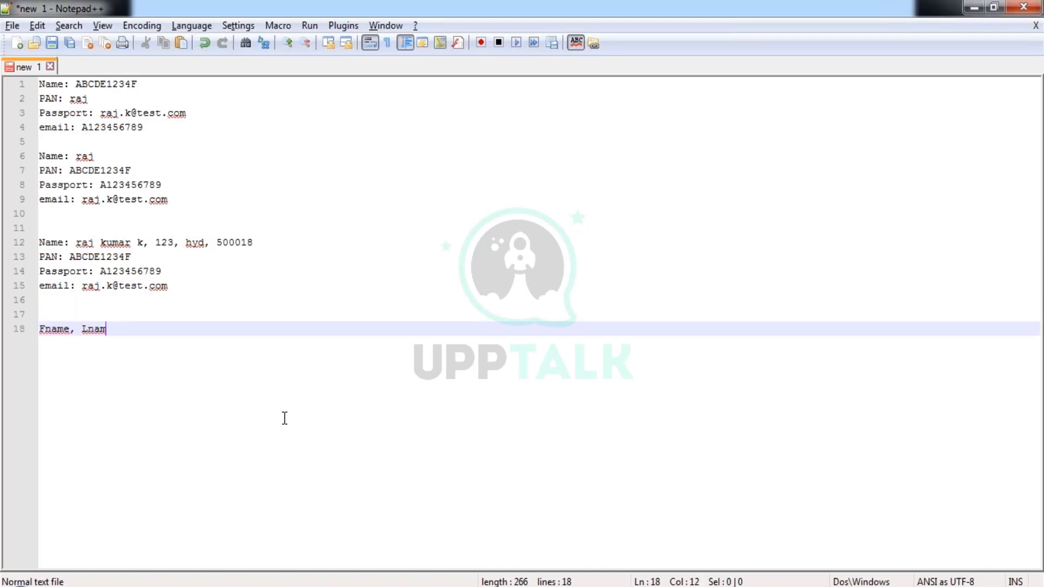
{"action": "type", "text": "M"}
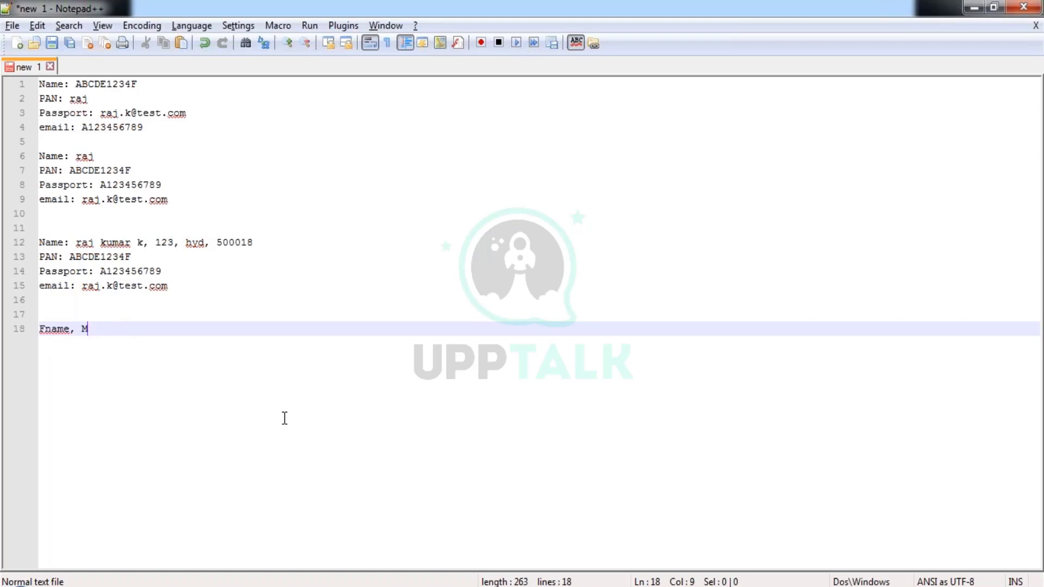
{"action": "type", "text": "Nam"}
{"action": "key", "text": "BackSpace"}
{"action": "key", "text": "BackSpace"}
{"action": "type", "text": "n"}
{"action": "key", "text": "BackSpace"}
{"action": "key", "text": "BackSpace"}
{"action": "type", "text": "nam,e"}
{"action": "key", "text": "BackSpace"}
{"action": "key", "text": "BackSpace"}
{"action": "key", "text": "BackSpace"}
{"action": "type", "text": "e, Lnam,e"}
{"action": "key", "text": "BackSpace"}
{"action": "key", "text": "BackSpace"}
{"action": "type", "text": "e,"}
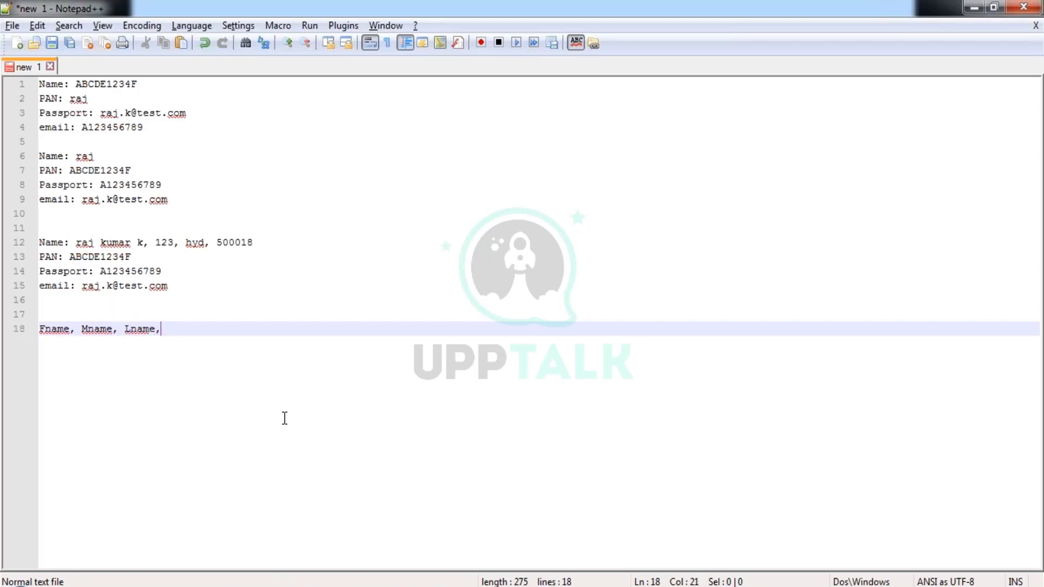
- Continue the heading row with address, adress1, city and pincode
{"action": "type", "text": " address, adress1"}
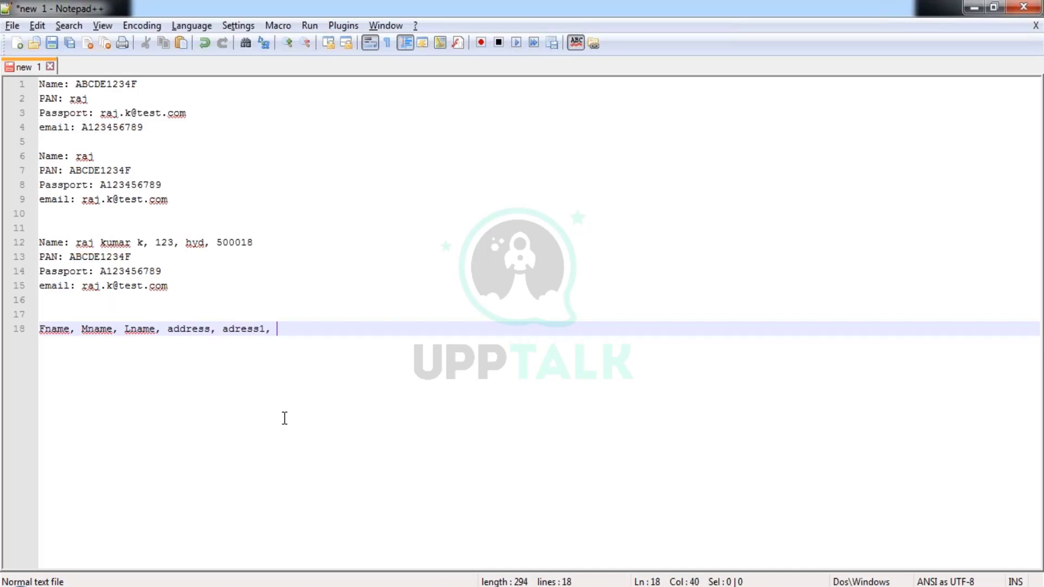
{"action": "type", "text": ", city, stat"}
{"action": "key", "text": "BackSpace"}
{"action": "key", "text": "BackSpace"}
{"action": "key", "text": "BackSpace"}
{"action": "key", "text": "BackSpace"}
{"action": "type", "text": "ping"}
{"action": "key", "text": "BackSpace"}
{"action": "type", "text": "code, "}
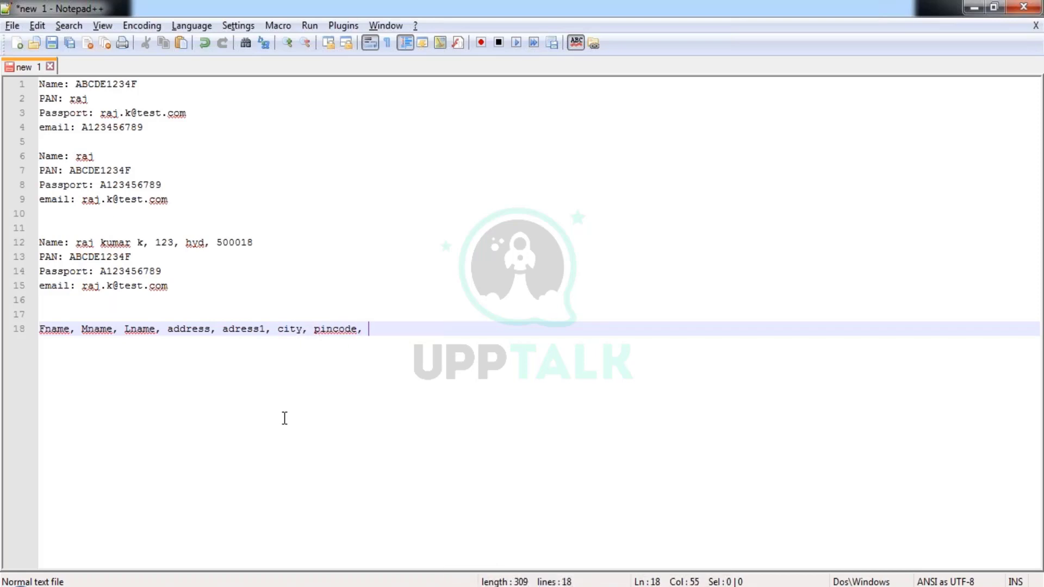
- Finish the heading row with state, country, pay, passport and email, and add a new line below it
{"action": "type", "text": "state, country, pay"}
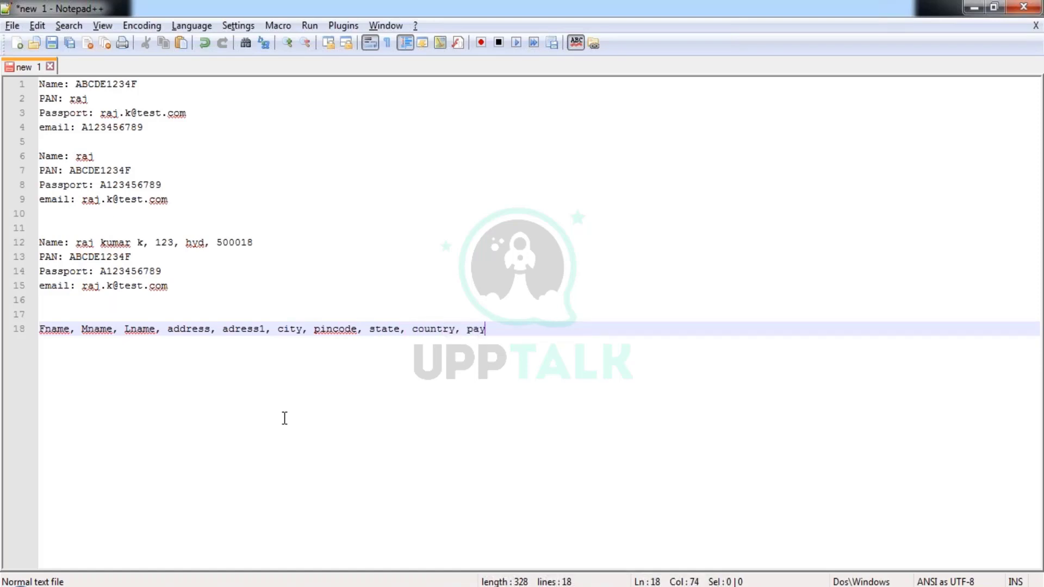
{"action": "type", "text": ", passport, email."}
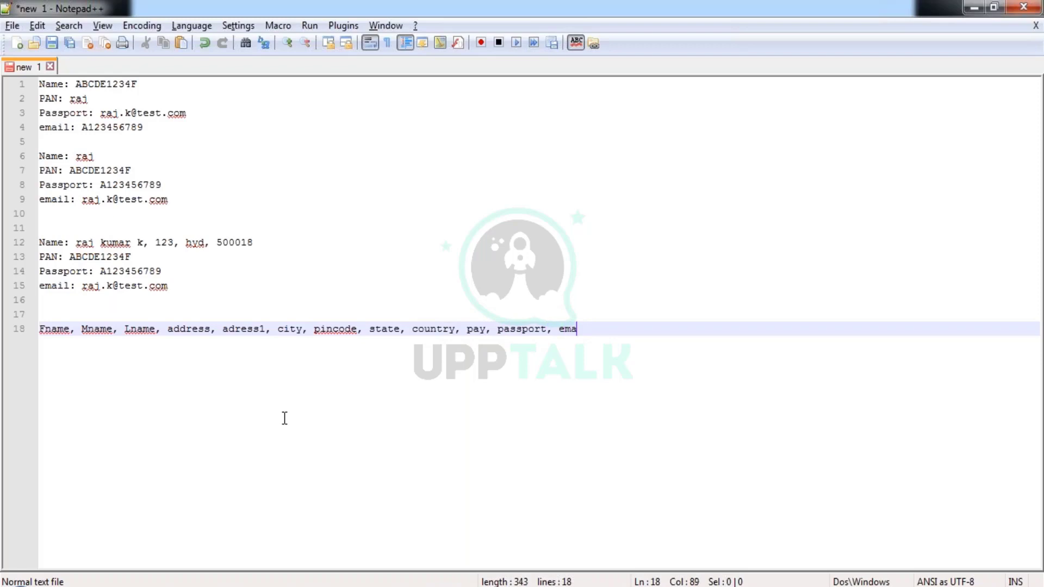
{"action": "key", "text": "Delete"}
{"action": "key", "text": "Return"}
- Copy the PAN value from the third record
{"action": "key", "text": "Up"}
{"action": "key", "text": "Up"}
{"action": "key", "text": "Up"}
{"action": "key", "text": "Up"}
{"action": "key", "text": "Up"}
{"action": "key", "text": "Up"}
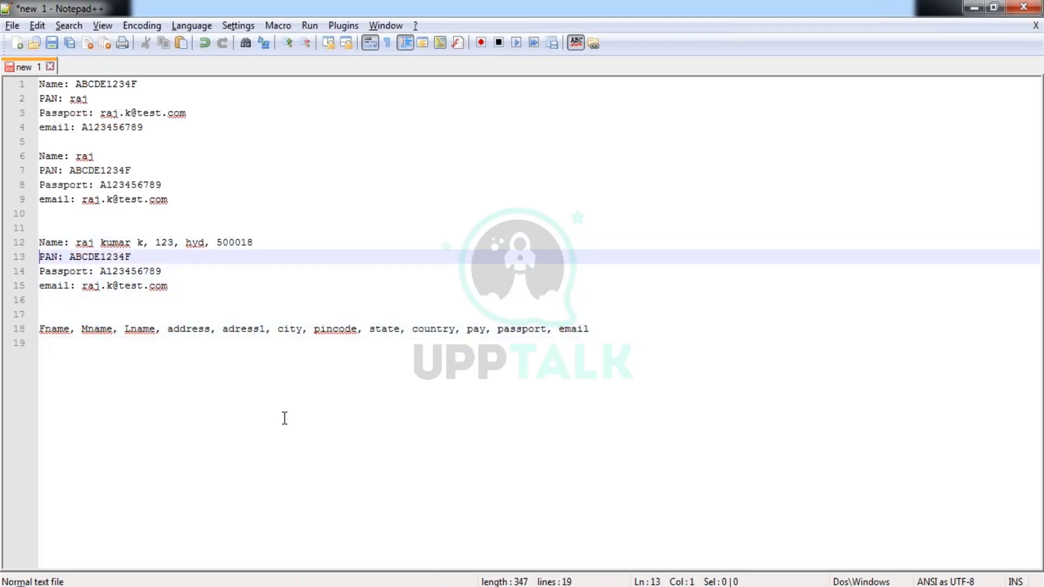
{"action": "key", "text": "shift+End"}
{"action": "key", "text": "ctrl+c"}
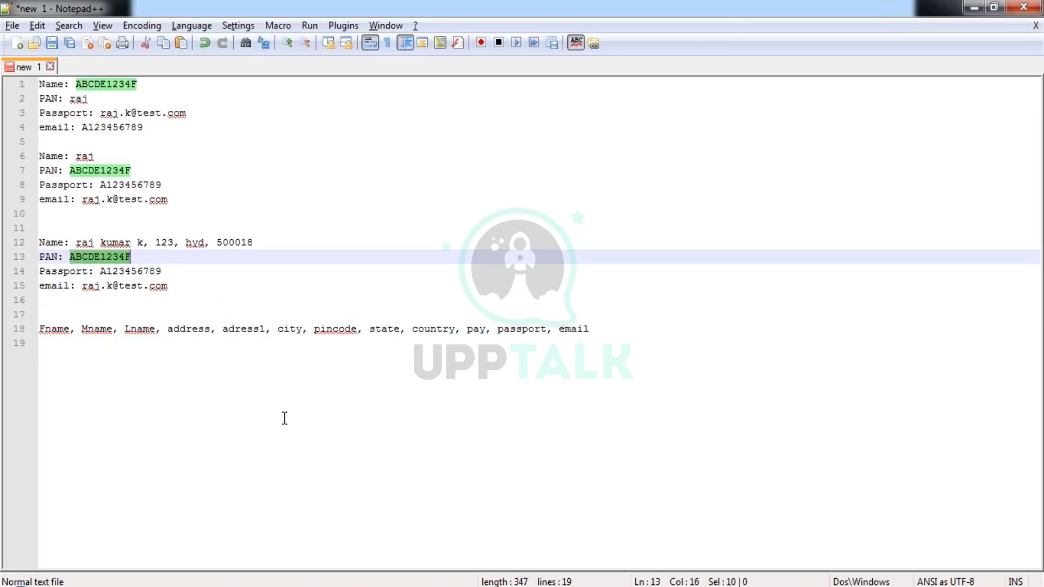
- Space out the headings from Fname to city into columns, with two tab characters before each following heading
{"action": "key", "text": "Down"}
{"action": "key", "text": "Down"}
{"action": "key", "text": "Down"}
{"action": "key", "text": "Down"}
{"action": "key", "text": "Down"}
{"action": "key", "text": "Home"}
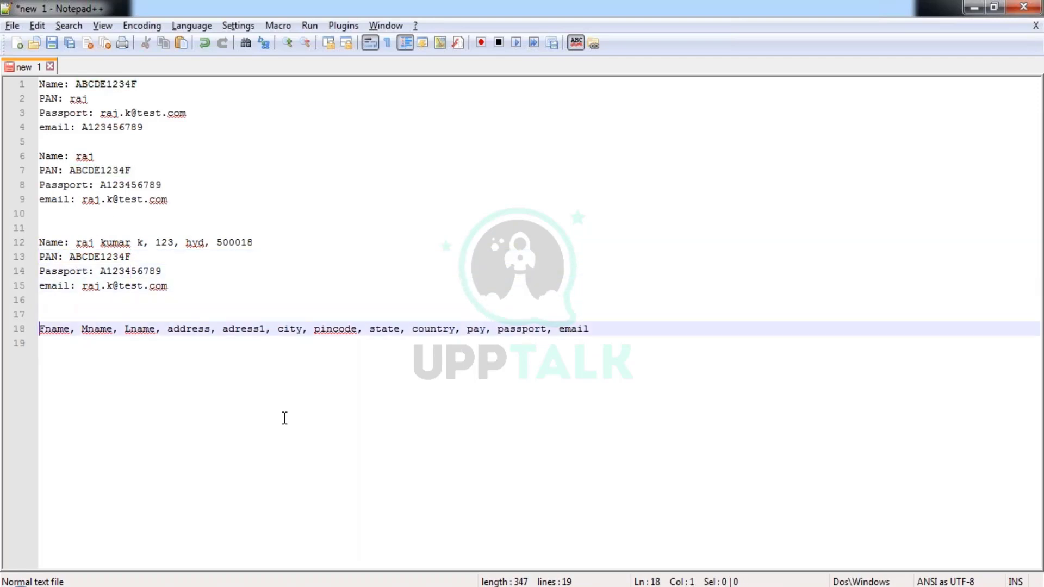
{"action": "key", "text": "Tab"}
{"action": "key", "text": "Tab"}
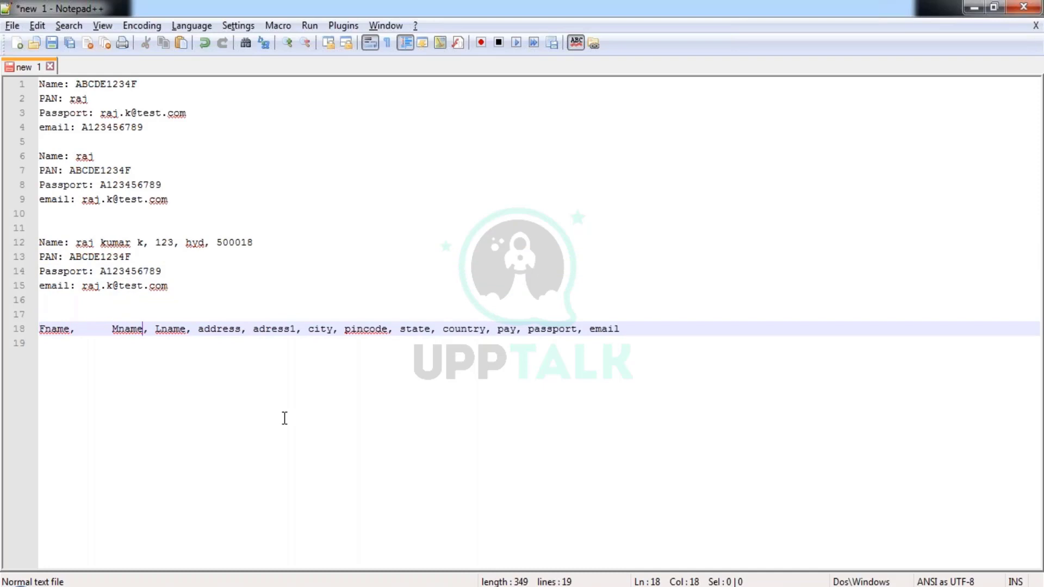
{"action": "key", "text": "ctrl+Right"}
{"action": "key", "text": "Tab"}
{"action": "key", "text": "Tab"}
{"action": "key", "text": "Tab"}
{"action": "key", "text": "Tab"}
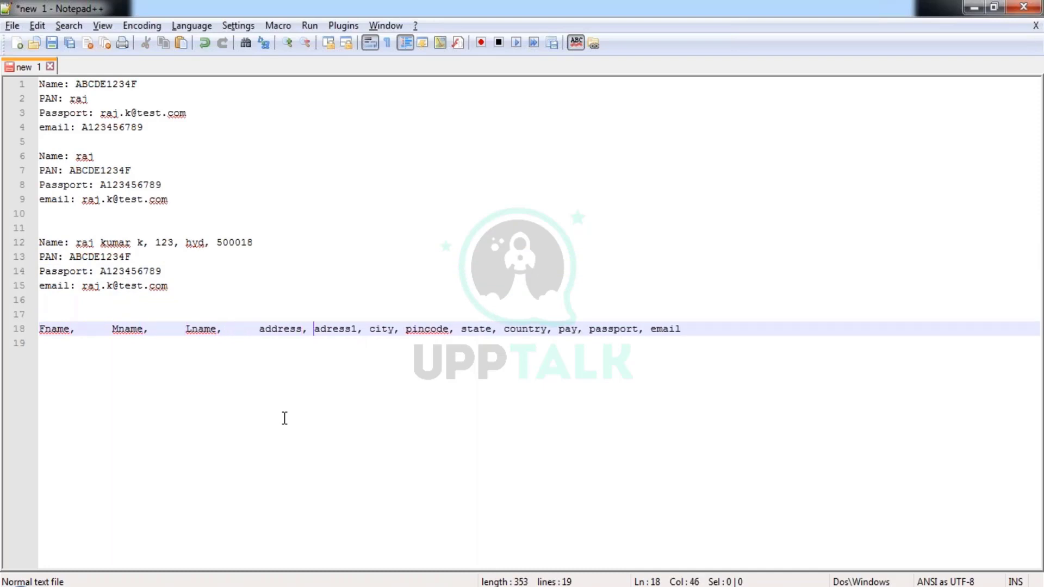
{"action": "key", "text": "Tab"}
{"action": "key", "text": "Tab"}
{"action": "key", "text": "Tab"}
{"action": "key", "text": "Tab"}
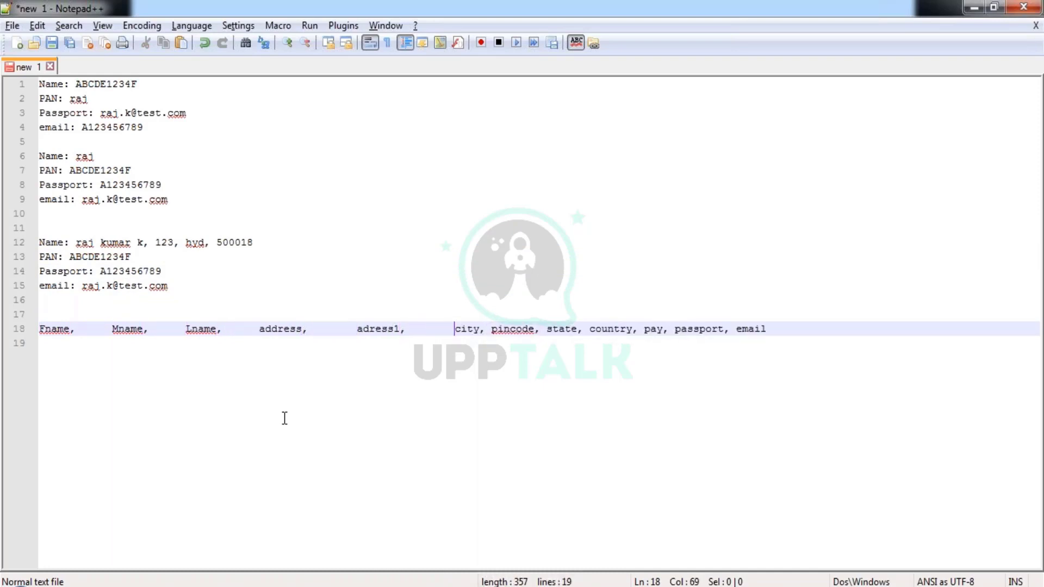
- Space out the remaining headings from pincode to email into columns, with two tab characters before each
{"action": "key", "text": "ctrl+Right"}
{"action": "key", "text": "Tab"}
{"action": "key", "text": "Tab"}
{"action": "key", "text": "Tab"}
{"action": "key", "text": "Tab"}
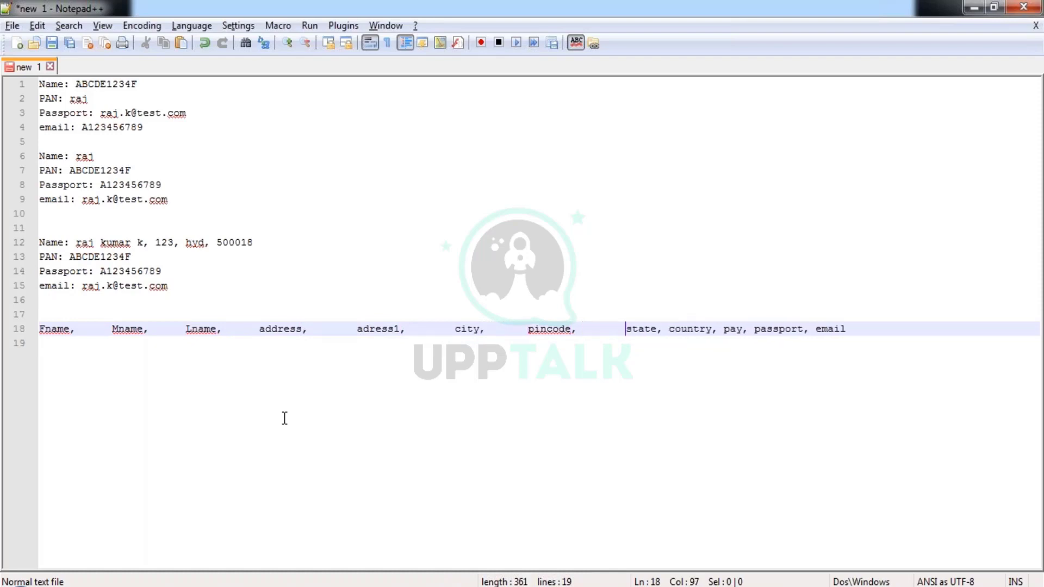
{"action": "key", "text": "ctrl+Right"}
{"action": "key", "text": "Tab"}
{"action": "key", "text": "Tab"}
{"action": "key", "text": "ctrl+Right"}
{"action": "key", "text": "Tab"}
{"action": "key", "text": "Tab"}
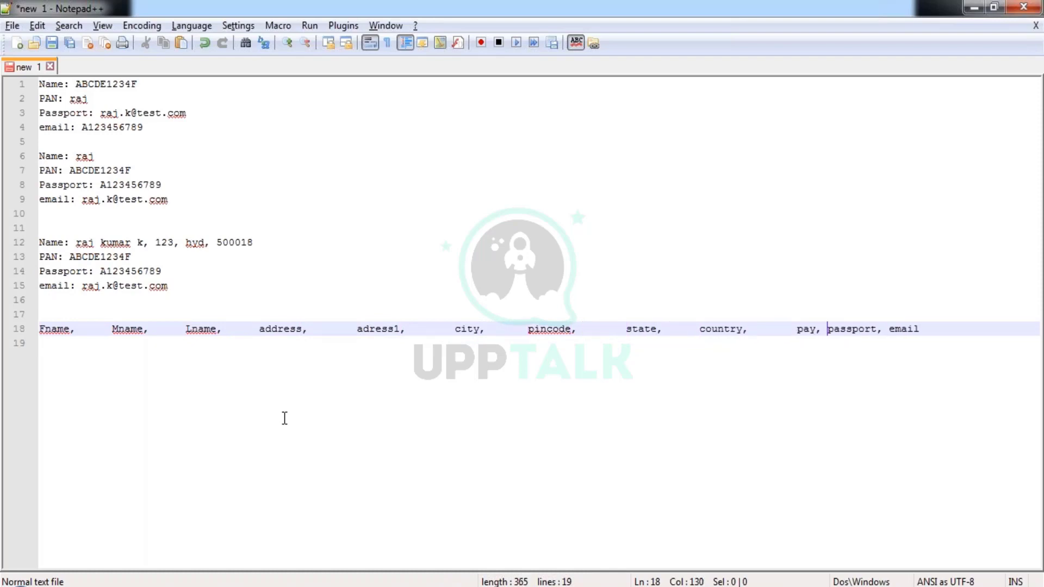
{"action": "key", "text": "ctrl+Right"}
{"action": "key", "text": "Tab"}
{"action": "key", "text": "Tab"}
{"action": "key", "text": "ctrl+Right"}
{"action": "key", "text": "Tab"}
{"action": "key", "text": "Tab"}
- Indent the empty line below the headings with tab characters until it reaches the pay column
{"action": "key", "text": "Down"}
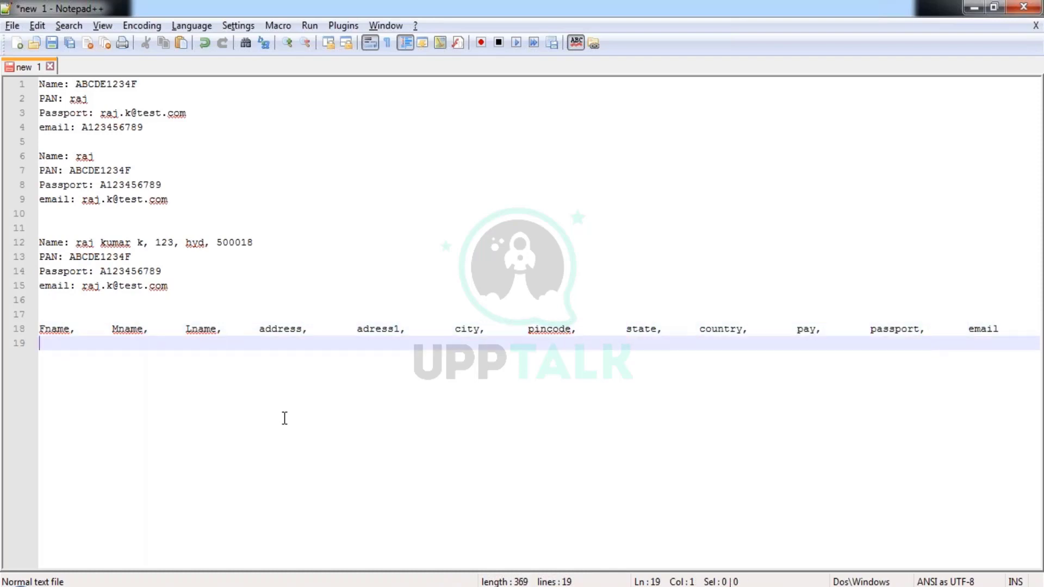
{"action": "key", "text": "Tab"}
{"action": "key", "text": "Tab"}
{"action": "key", "text": "Tab"}
{"action": "key", "text": "Tab"}
{"action": "key", "text": "Tab"}
{"action": "key", "text": "Tab"}
{"action": "key", "text": "Tab"}
{"action": "key", "text": "Tab"}
{"action": "key", "text": "Tab"}
{"action": "key", "text": "Tab"}
{"action": "key", "text": "Tab"}
{"action": "key", "text": "Tab"}
{"action": "key", "text": "Tab"}
{"action": "key", "text": "Tab"}
{"action": "key", "text": "Tab"}
{"action": "key", "text": "Tab"}
{"action": "key", "text": "Tab"}
{"action": "key", "text": "Tab"}
{"action": "key", "text": "Tab"}
{"action": "key", "text": "Tab"}
{"action": "key", "text": "Tab"}
{"action": "key", "text": "Tab"}
{"action": "key", "text": "Tab"}
{"action": "key", "text": "Tab"}
{"action": "key", "text": "Tab"}
{"action": "key", "text": "Tab"}
{"action": "key", "text": "Tab"}
{"action": "key", "text": "Tab"}
- Correct the pay heading to pan and paste the copied PAN value beneath it
{"action": "key", "text": "Up"}
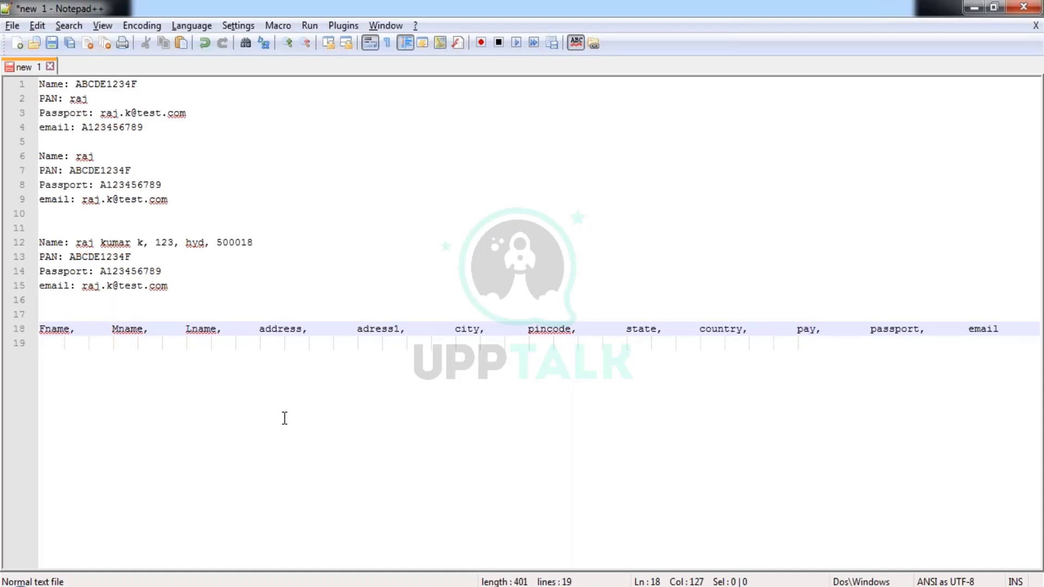
{"action": "type", "text": "n"}
{"action": "key", "text": "Delete"}
{"action": "key", "text": "Down"}
{"action": "key", "text": "ctrl+v"}
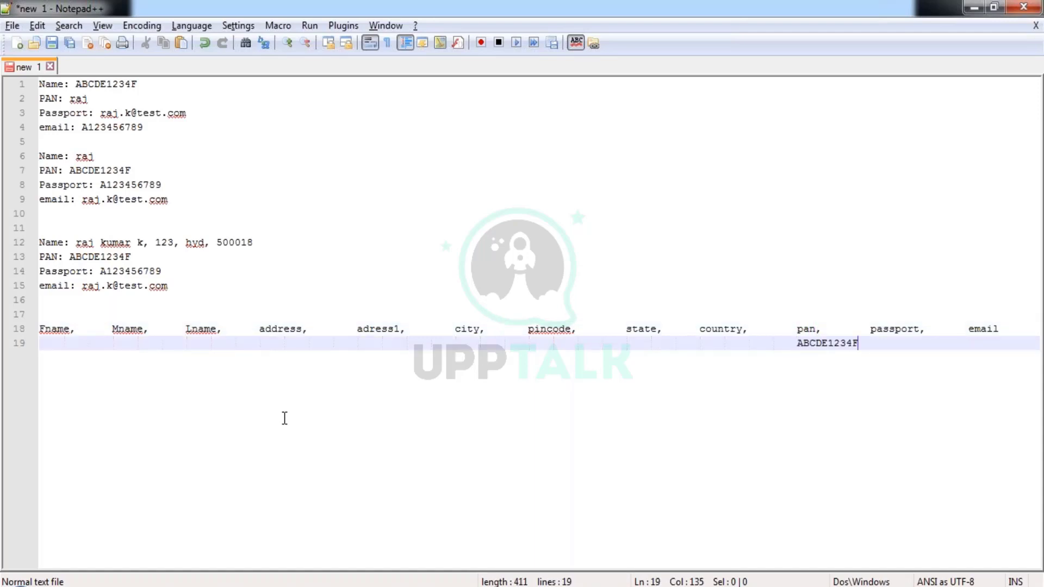
- Copy the email value from the third record above the column headings
{"action": "key", "text": "Up"}
{"action": "key", "text": "Up"}
{"action": "key", "text": "Up"}
{"action": "key", "text": "Down"}
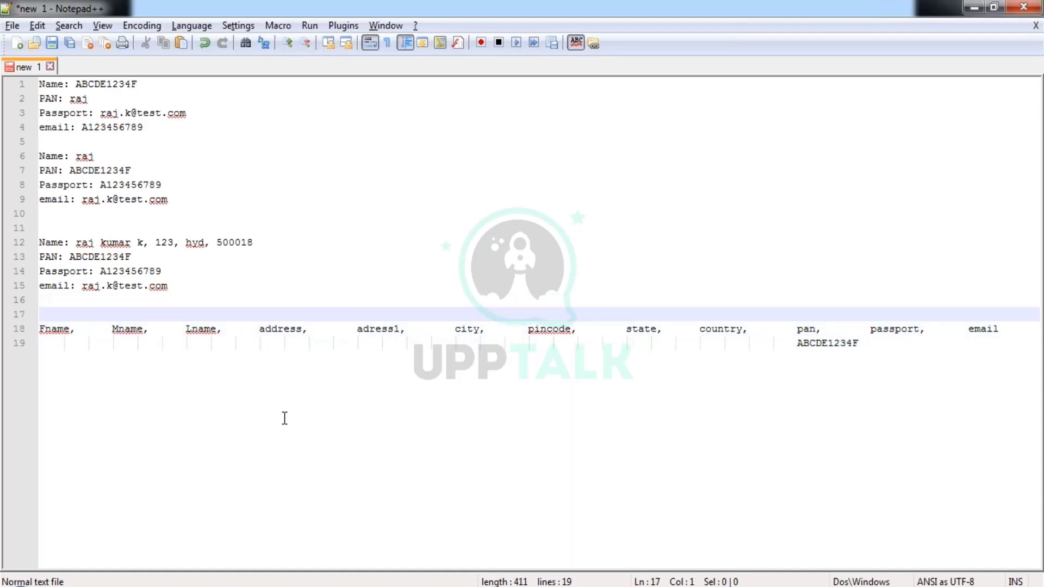
{"action": "key", "text": "Up"}
{"action": "key", "text": "Up"}
{"action": "key", "text": "End"}
{"action": "key", "text": "ctrl+shift+Left"}
{"action": "key", "text": "ctrl+shift+Left"}
{"action": "key", "text": "ctrl+shift+Left"}
{"action": "key", "text": "ctrl+shift+Left"}
{"action": "key", "text": "ctrl+shift+Left"}
{"action": "key", "text": "ctrl+shift+Left"}
{"action": "key", "text": "ctrl+shift+Left"}
{"action": "key", "text": "ctrl+c"}
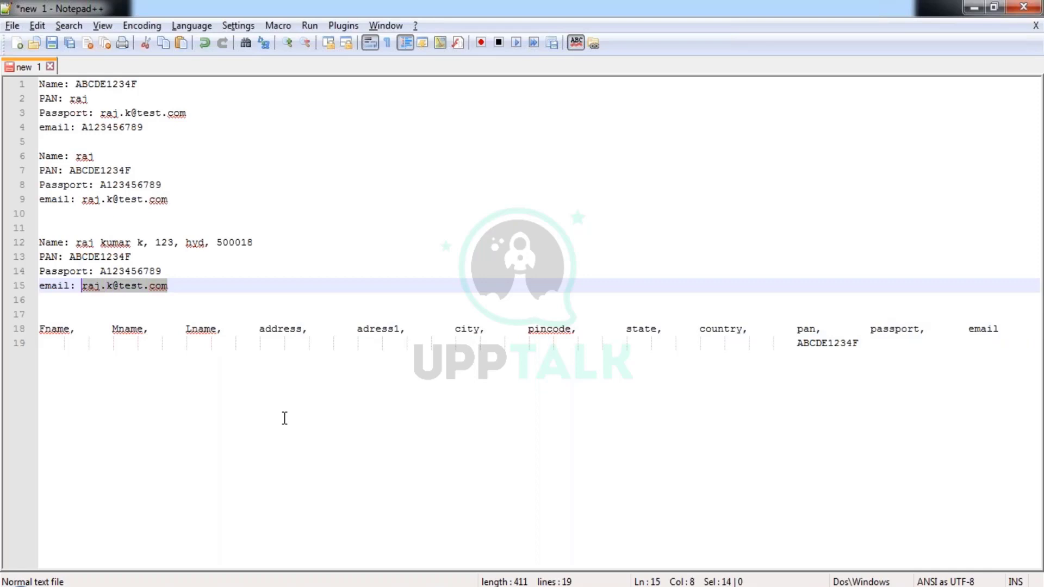
- Indent the value row past the PAN entry and paste the copied email value beneath the email heading
{"action": "key", "text": "Down"}
{"action": "key", "text": "Down"}
{"action": "key", "text": "Down"}
{"action": "key", "text": "Down"}
{"action": "key", "text": "End"}
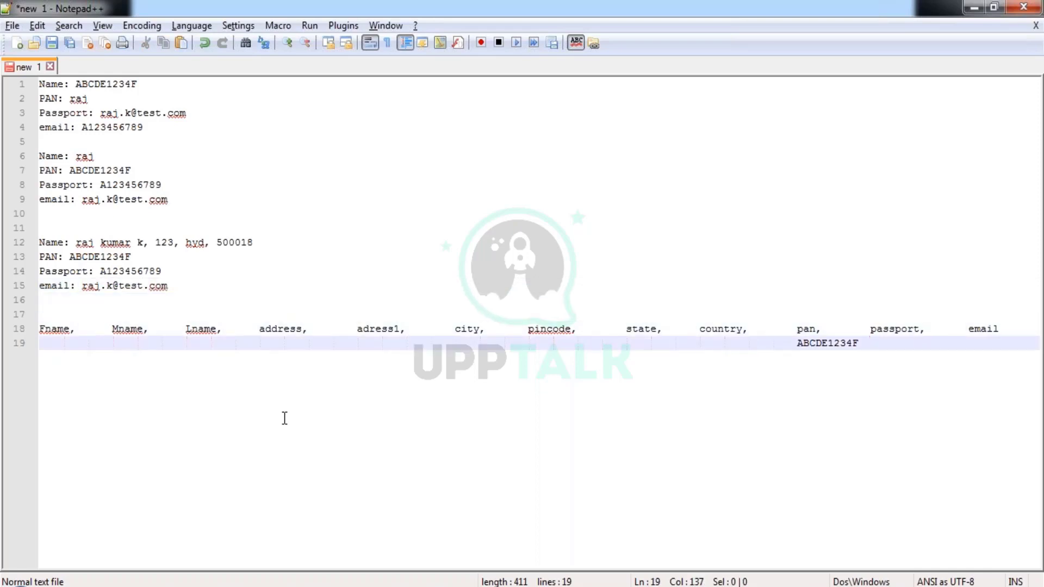
{"action": "key", "text": "Tab"}
{"action": "key", "text": "Tab"}
{"action": "key", "text": "Tab"}
{"action": "key", "text": "Tab"}
{"action": "key", "text": "ctrl+v"}
- Turn off word wrap for the document
{"action": "key", "text": "Up"}
{"action": "key", "text": "Up"}
{"action": "key", "text": "Up"}
{"action": "key", "text": "Up"}
{"action": "key", "text": "Up"}
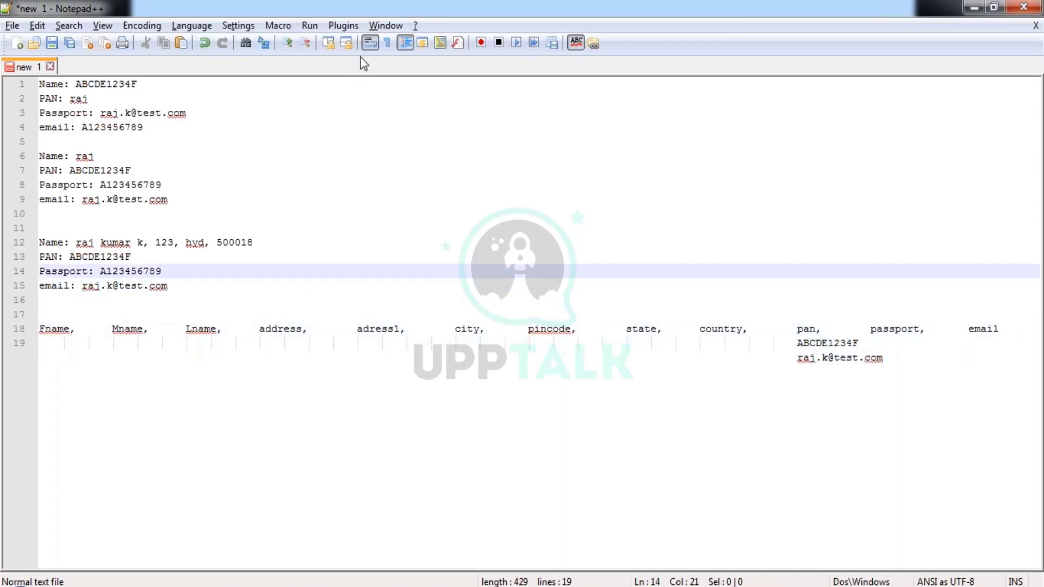
{"action": "left_click", "coordinate": [370, 43]}
- Copy the third record's PAN value, paste it beneath the passport heading and remove the two surplus tab characters after it
{"action": "double_click", "coordinate": [119, 259]}
{"action": "key", "text": "ctrl+c"}
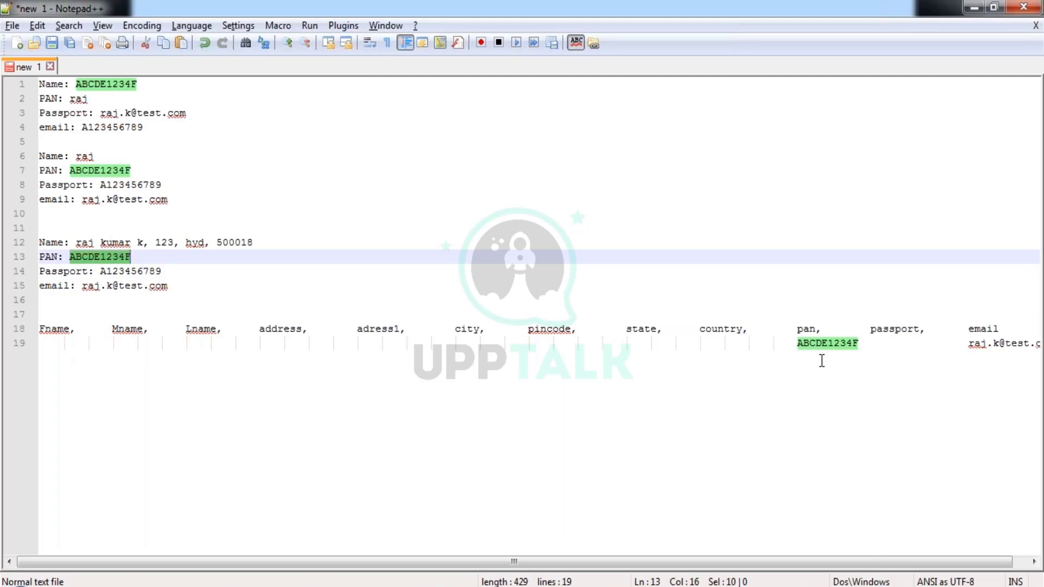
{"action": "left_click", "coordinate": [877, 344]}
{"action": "key", "text": "ctrl+v"}
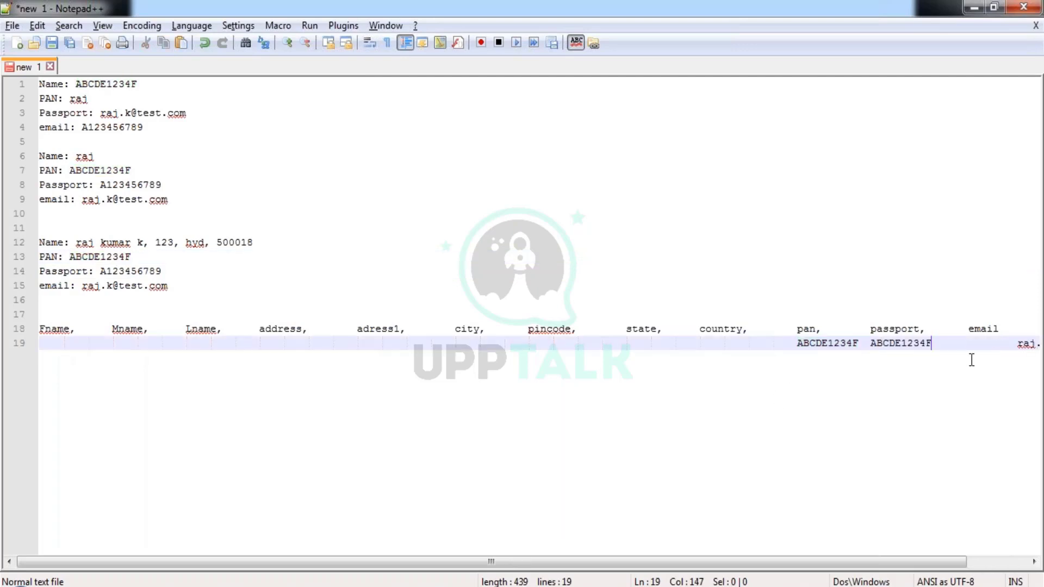
{"action": "key", "text": "Delete"}
{"action": "key", "text": "Delete"}
- Copy the pincode from the third record's Name line and paste it beneath the pincode heading
{"action": "left_click", "coordinate": [235, 246]}
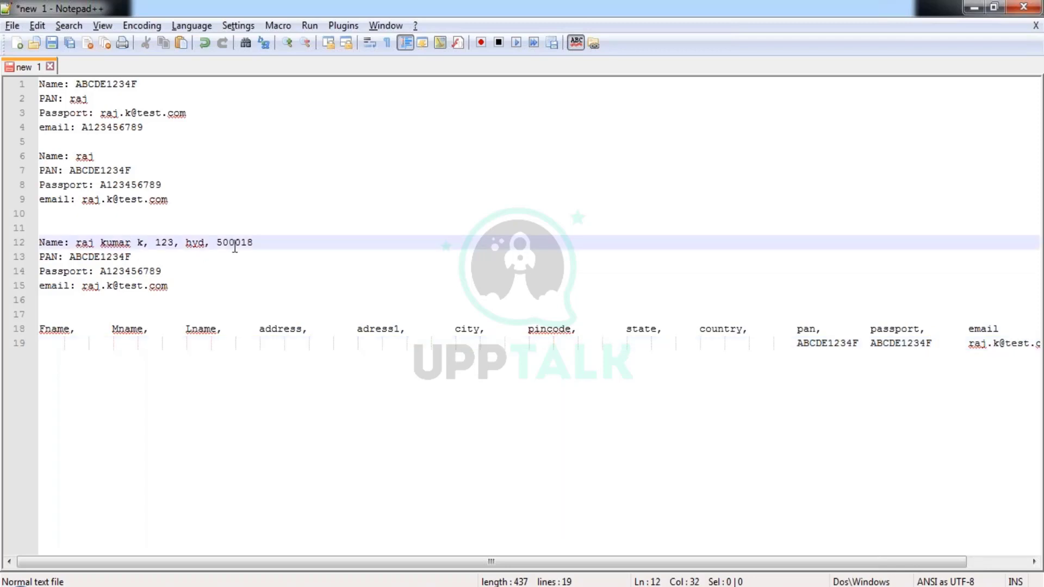
{"action": "double_click", "coordinate": [235, 246]}
{"action": "key", "text": "ctrl+c"}
{"action": "left_click", "coordinate": [557, 350]}
{"action": "key", "text": "ctrl+v"}
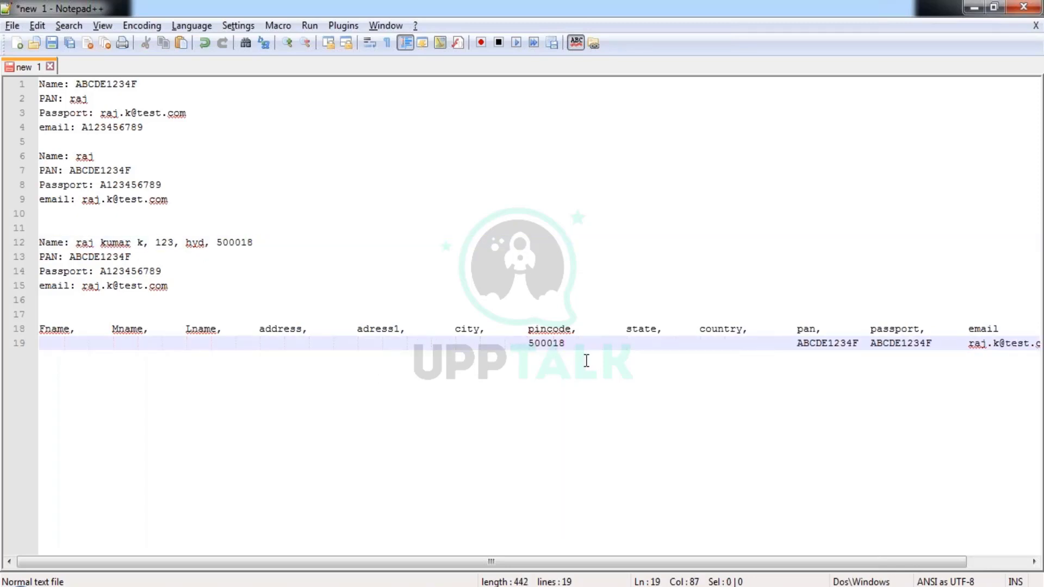
- Copy the city and the address number from the third record's Name line and paste them beneath the city and address headings
{"action": "double_click", "coordinate": [194, 243]}
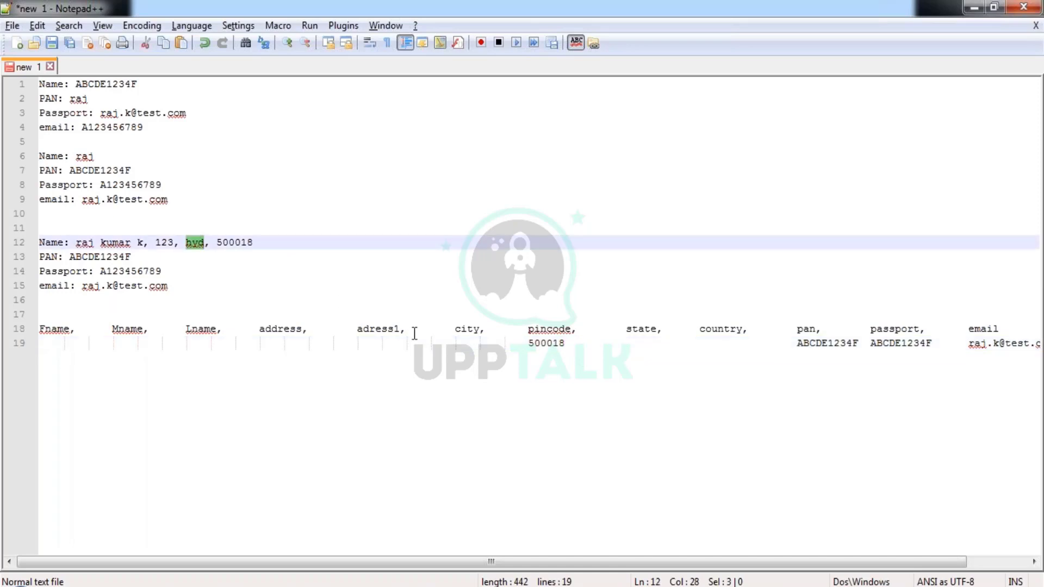
{"action": "key", "text": "ctrl+c"}
{"action": "left_click", "coordinate": [460, 343]}
{"action": "key", "text": "ctrl+v"}
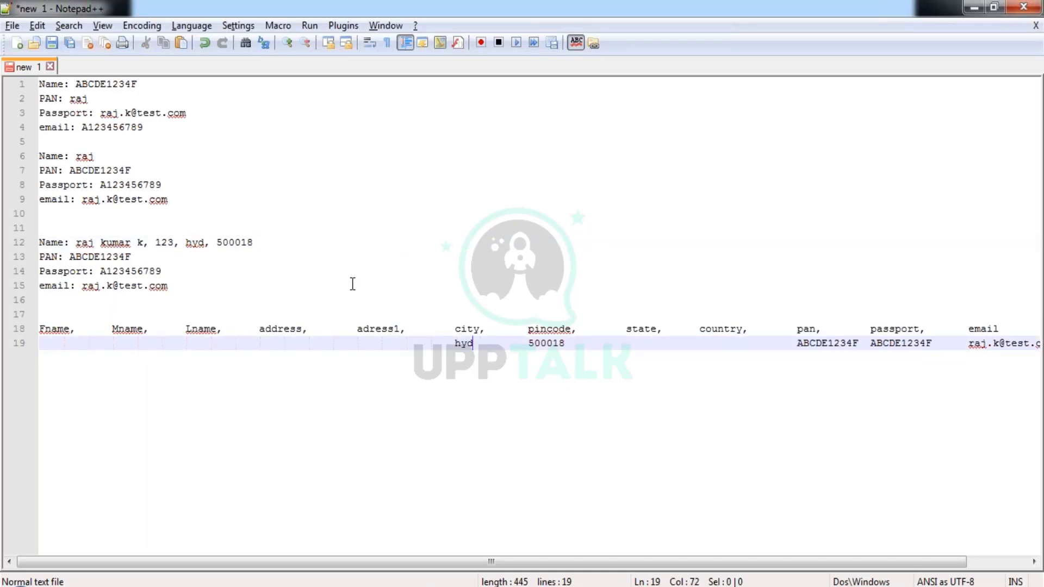
{"action": "left_click", "coordinate": [170, 242]}
{"action": "double_click", "coordinate": [161, 242]}
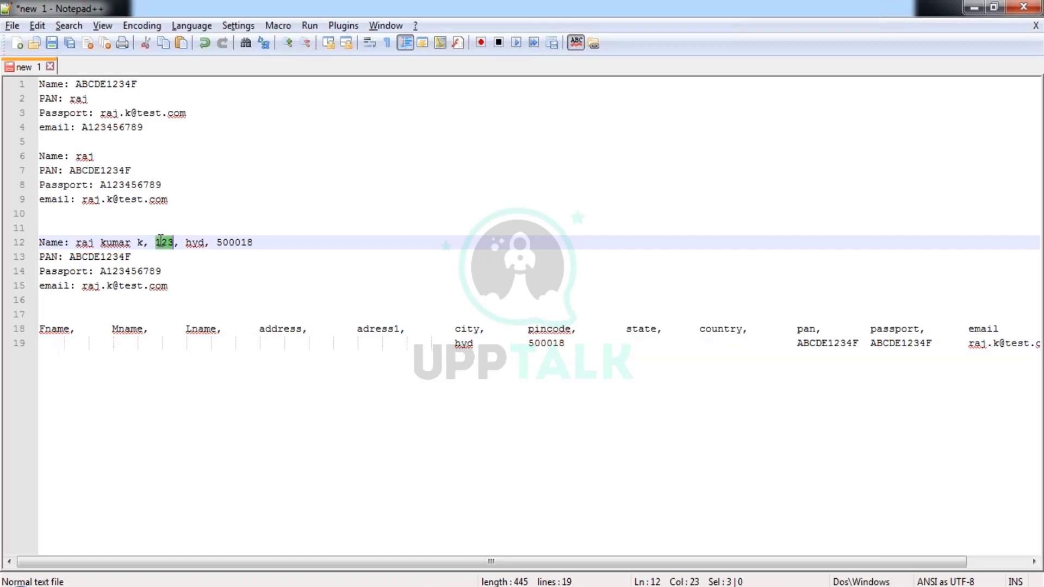
{"action": "key", "text": "ctrl+c"}
{"action": "left_click", "coordinate": [271, 349]}
{"action": "key", "text": "ctrl+v"}
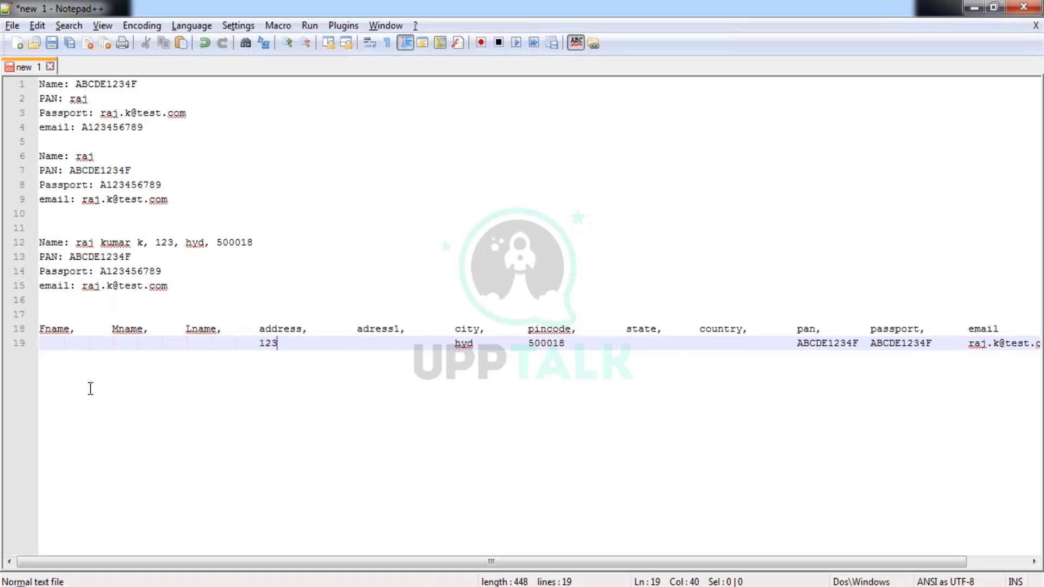
- Undo the entries in the value row back to the PAN and email values
{"action": "key", "text": "End"}
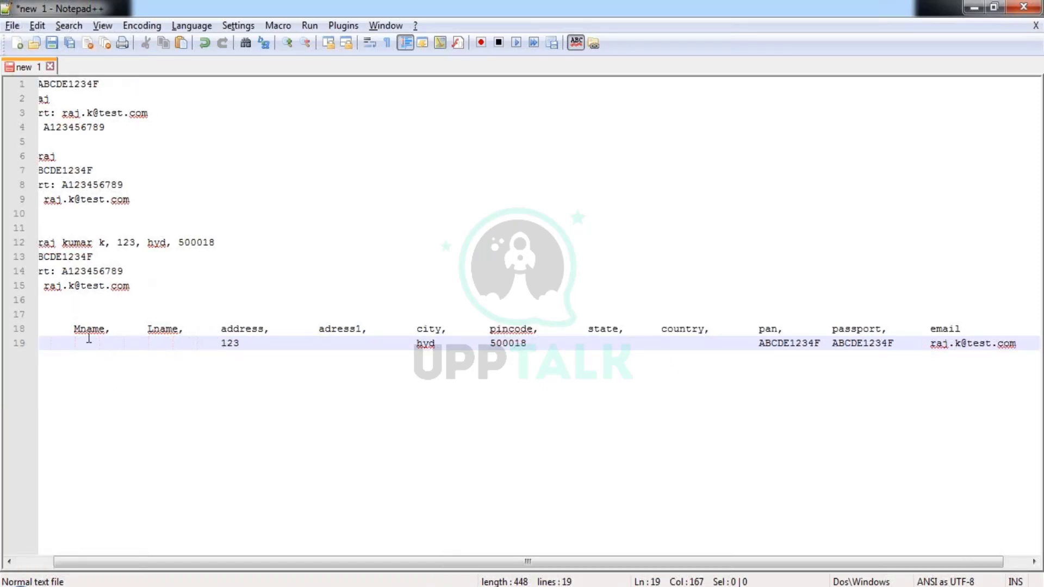
{"action": "left_click", "coordinate": [60, 330]}
{"action": "key", "text": "ctrl+z"}
{"action": "key", "text": "ctrl+z"}
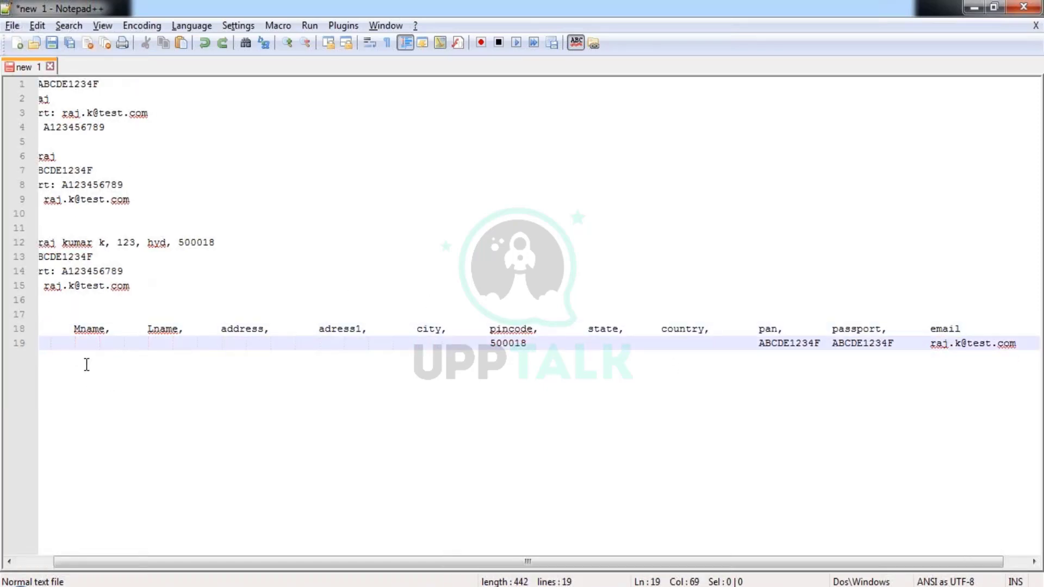
{"action": "key", "text": "Tab"}
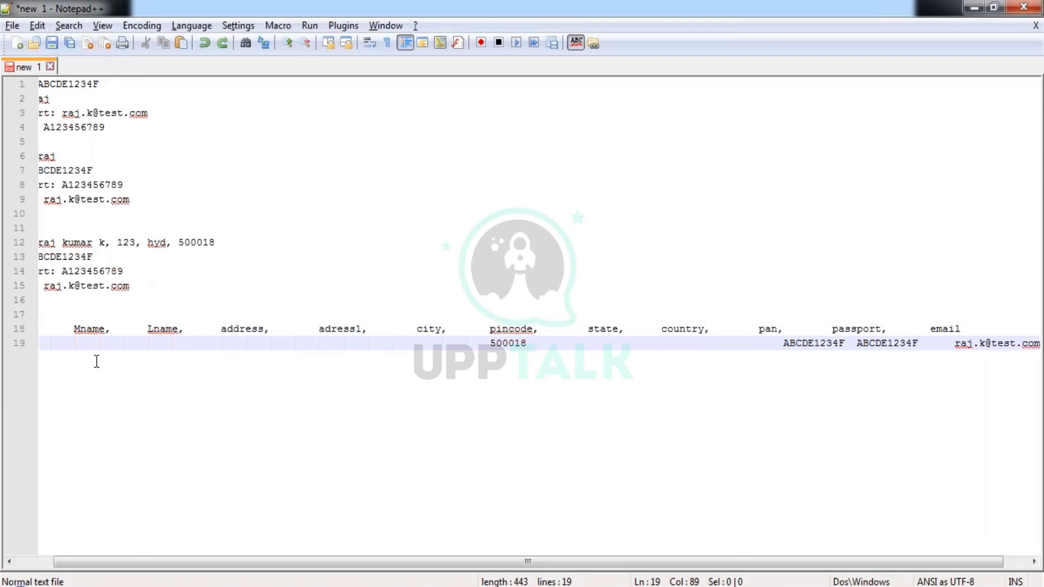
{"action": "key", "text": "ctrl+z"}
{"action": "key", "text": "ctrl+z"}
{"action": "key", "text": "ctrl+z"}
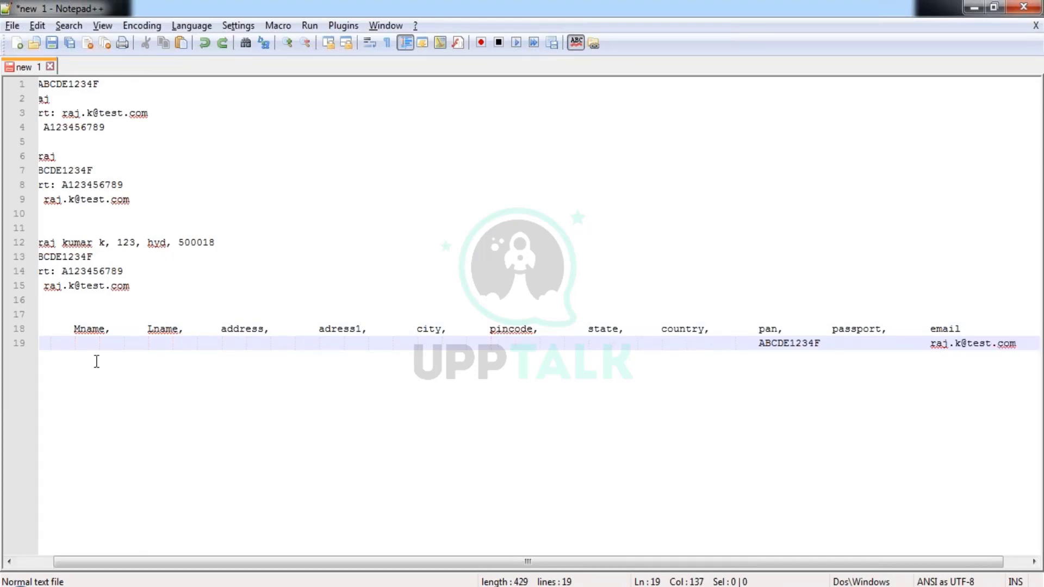
- Redo the undone entries beneath the passport, pincode, city and address headings
{"action": "key", "text": "ctrl+y"}
{"action": "key", "text": "ctrl+y"}
{"action": "key", "text": "ctrl+y"}
{"action": "key", "text": "ctrl+y"}
{"action": "key", "text": "ctrl+y"}
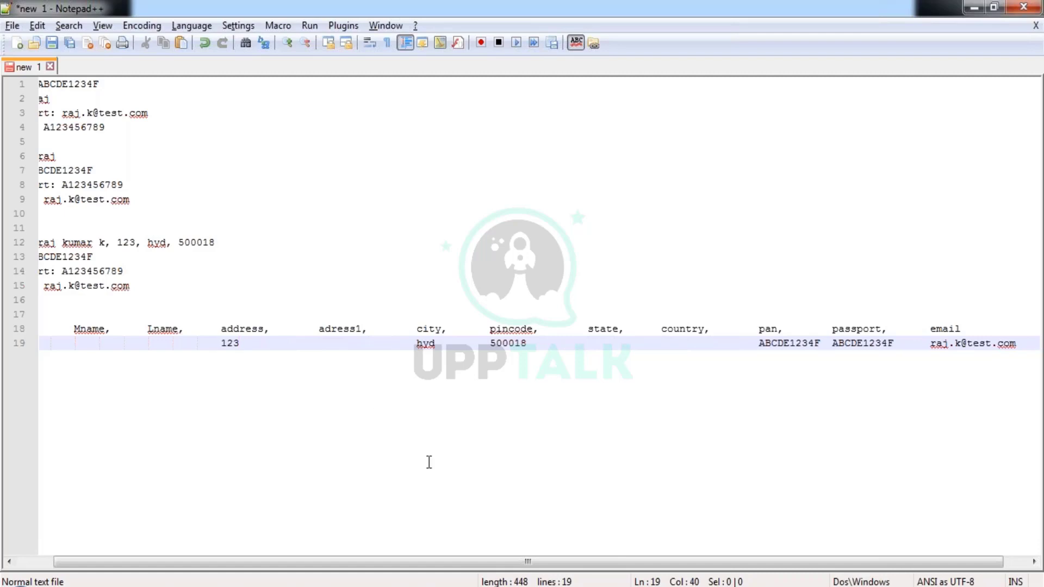
- Highlight the person's full name in the third record's Name line
{"action": "scroll", "coordinate": [658, 566], "scroll_direction": "left", "scroll_amount": 3}
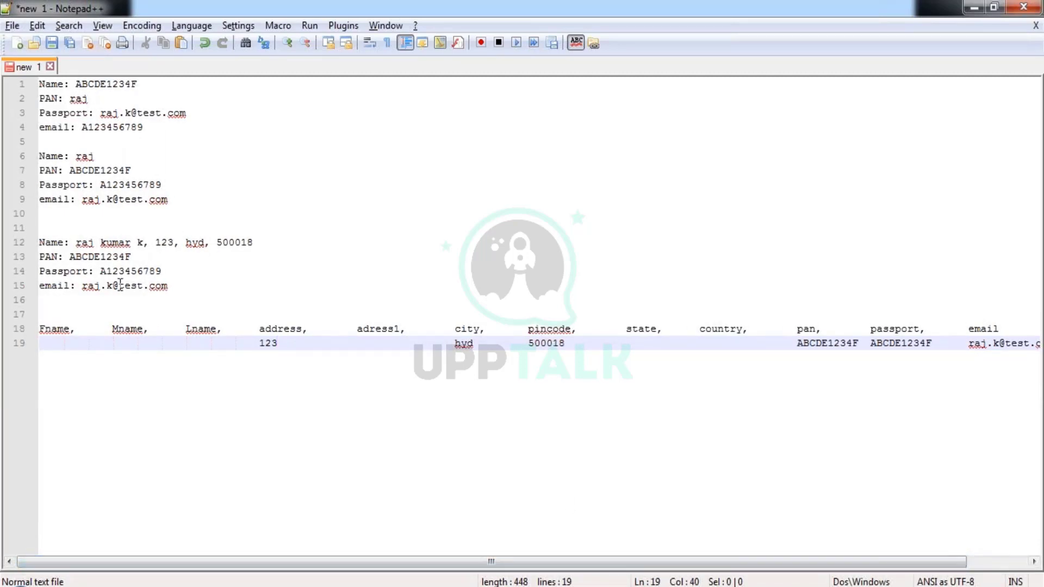
{"action": "left_click", "coordinate": [76, 243]}
{"action": "key", "text": "shift+Right"}
{"action": "key", "text": "shift+Right"}
{"action": "key", "text": "shift+Right"}
{"action": "key", "text": "shift+Right"}
{"action": "key", "text": "shift+Right"}
{"action": "key", "text": "shift+Right"}
{"action": "key", "text": "shift+Right"}
{"action": "key", "text": "shift+Right"}
{"action": "key", "text": "shift+Right"}
{"action": "key", "text": "shift+Right"}
{"action": "key", "text": "shift+Right"}
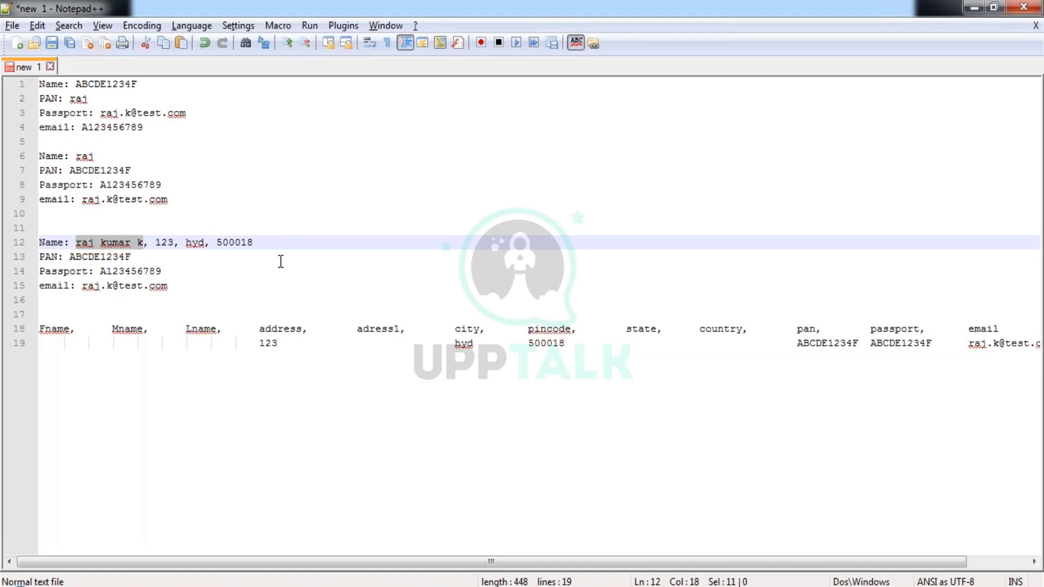
- Add a line above the third record with another sample name made of a first name and an initial
{"action": "key", "text": "Home"}
{"action": "key", "text": "Return"}
{"action": "key", "text": "Up"}
{"action": "key", "text": "Up"}
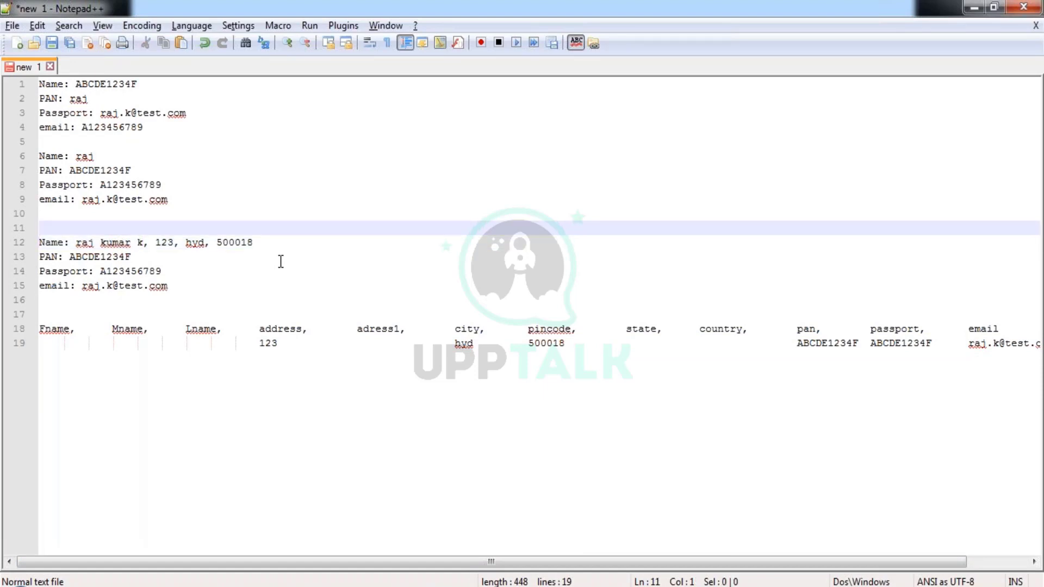
{"action": "type", "text": "ravi k"}
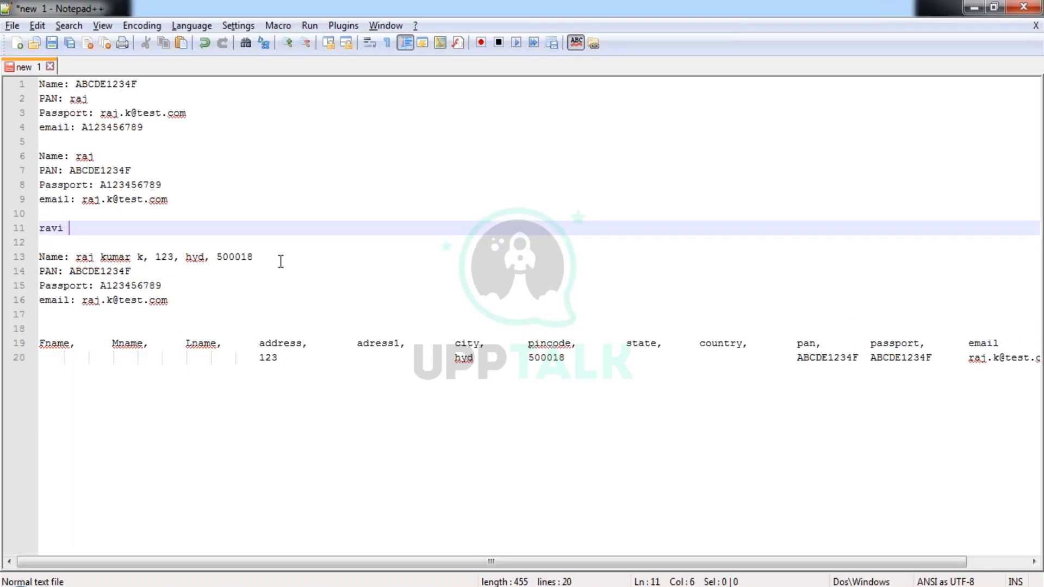
{"action": "key", "text": "Down"}
{"action": "key", "text": "Down"}
{"action": "key", "text": "Down"}
{"action": "key", "text": "Down"}
{"action": "key", "text": "Up"}
{"action": "key", "text": "Up"}
{"action": "key", "text": "Up"}
{"action": "key", "text": "Up"}
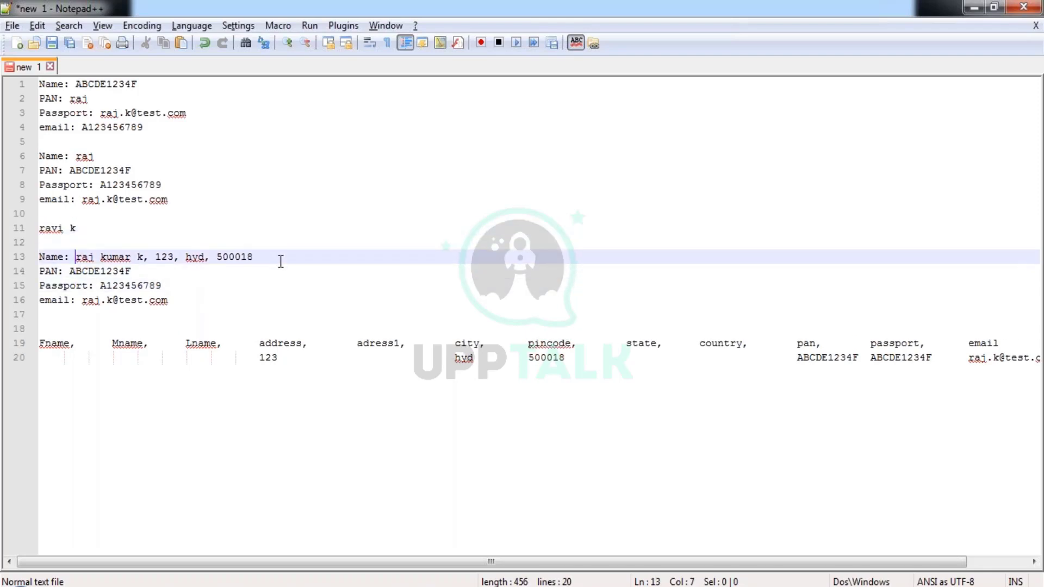
{"action": "key", "text": "Up"}
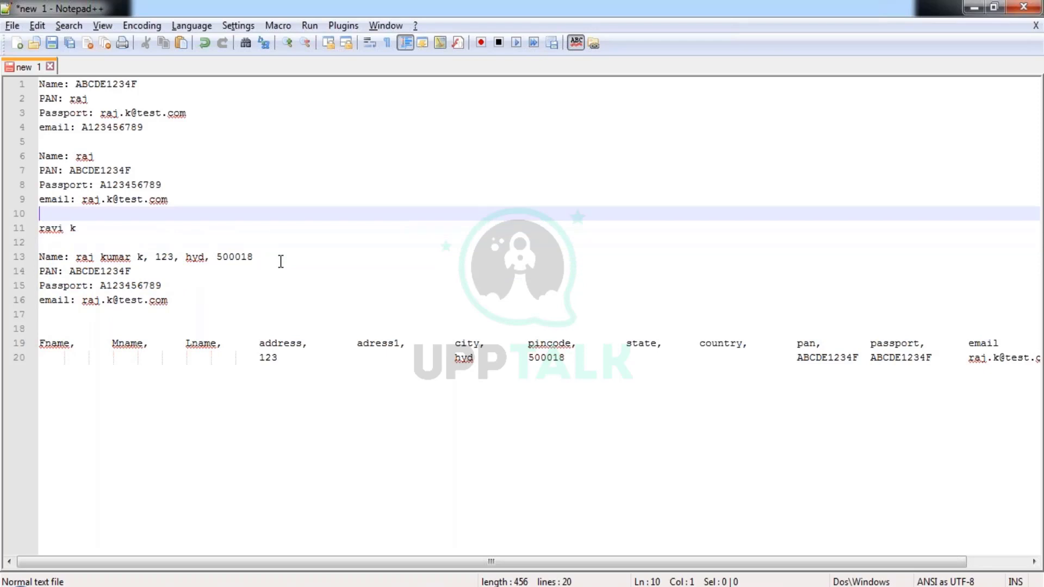
{"action": "key", "text": "Right"}
{"action": "key", "text": "Down"}
{"action": "key", "text": "Down"}
{"action": "key", "text": "Down"}
{"action": "key", "text": "Down"}
{"action": "key", "text": "Down"}
{"action": "key", "text": "Down"}
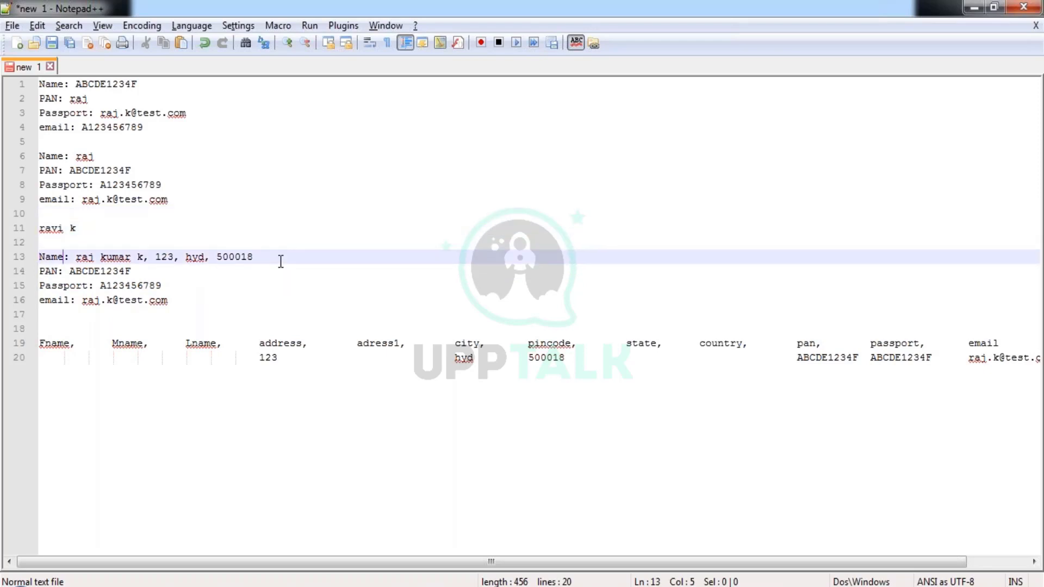
- Enter the person's first name beneath Fname and the middle name beneath Mname in the value row
{"action": "key", "text": "Down"}
{"action": "key", "text": "Down"}
{"action": "key", "text": "Down"}
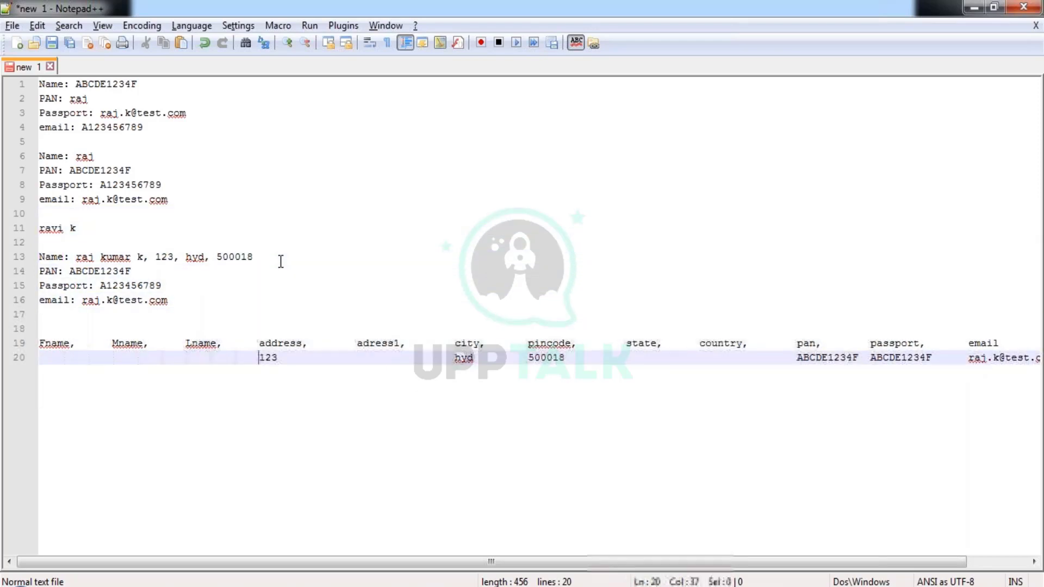
{"action": "key", "text": "Home"}
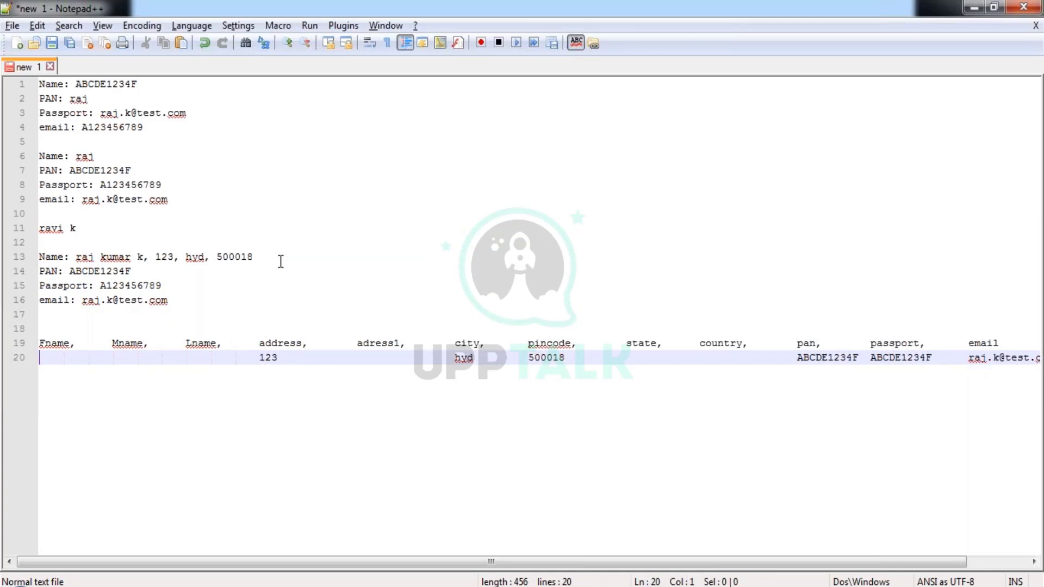
{"action": "type", "text": "raj"}
{"action": "key", "text": "Right"}
{"action": "key", "text": "Right"}
{"action": "key", "text": "Right"}
{"action": "key", "text": "Right"}
{"action": "key", "text": "Right"}
{"action": "key", "text": "Right"}
{"action": "key", "text": "Right"}
{"action": "key", "text": "Right"}
{"action": "type", "text": "kumar"}
- Enter the last-name initial beneath Lname and remove the surplus tab so the following values align with their headings
{"action": "key", "text": "ctrl+Right"}
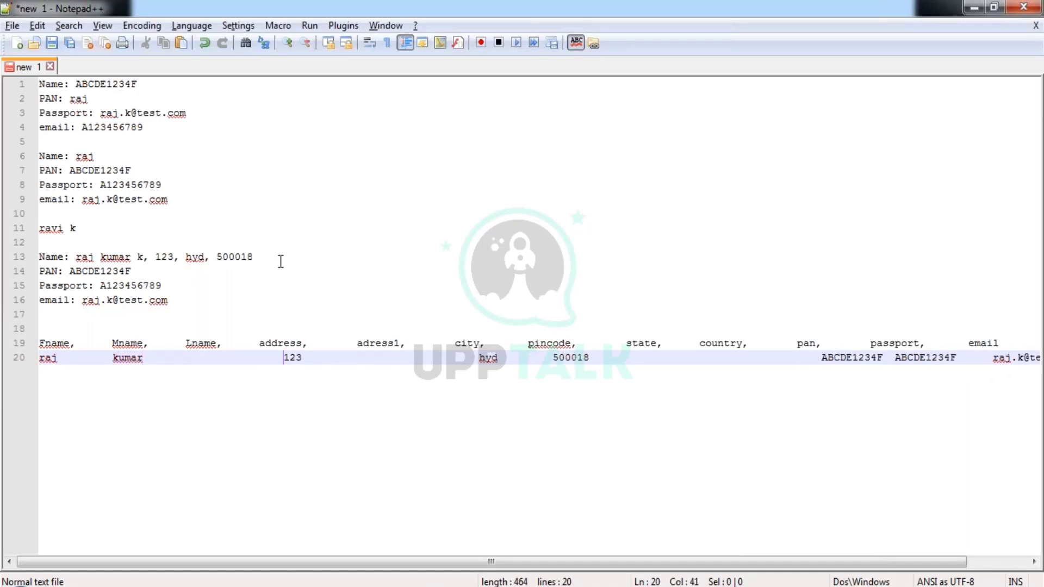
{"action": "key", "text": "Left"}
{"action": "key", "text": "Left"}
{"action": "key", "text": "Left"}
{"action": "key", "text": "Left"}
{"action": "key", "text": "Left"}
{"action": "key", "text": "Left"}
{"action": "key", "text": "Left"}
{"action": "key", "text": "Left"}
{"action": "key", "text": "Left"}
{"action": "key", "text": "Left"}
{"action": "key", "text": "Left"}
{"action": "key", "text": "Left"}
{"action": "key", "text": "Left"}
{"action": "key", "text": "Left"}
{"action": "key", "text": "Left"}
{"action": "key", "text": "Left"}
{"action": "type", "text": "k"}
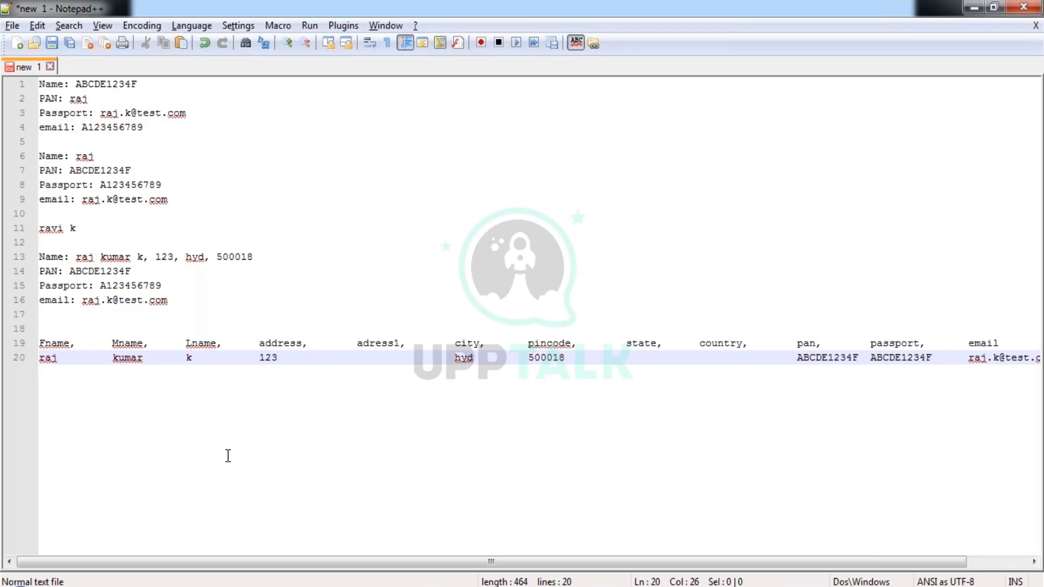
- Remove the three commas from the third record's Name line, leaving only spaces between its parts
{"action": "left_click", "coordinate": [173, 259]}
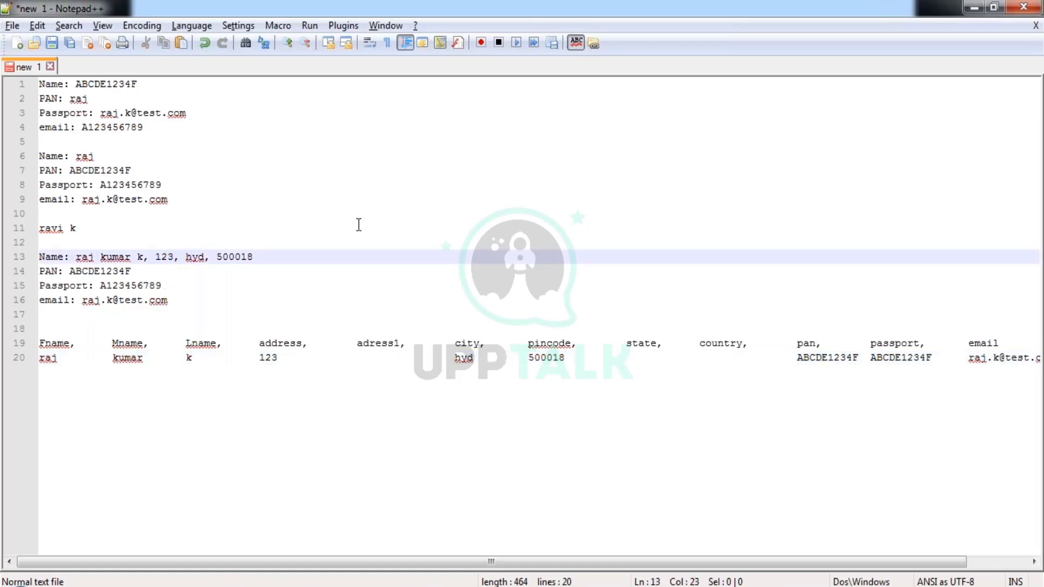
{"action": "key", "text": "Delete"}
{"action": "key", "text": "ctrl+Right"}
{"action": "key", "text": "ctrl+Right"}
{"action": "key", "text": "Delete"}
{"action": "key", "text": "ctrl+Left"}
{"action": "key", "text": "ctrl+Left"}
{"action": "key", "text": "Left"}
{"action": "key", "text": "Left"}
{"action": "key", "text": "Delete"}
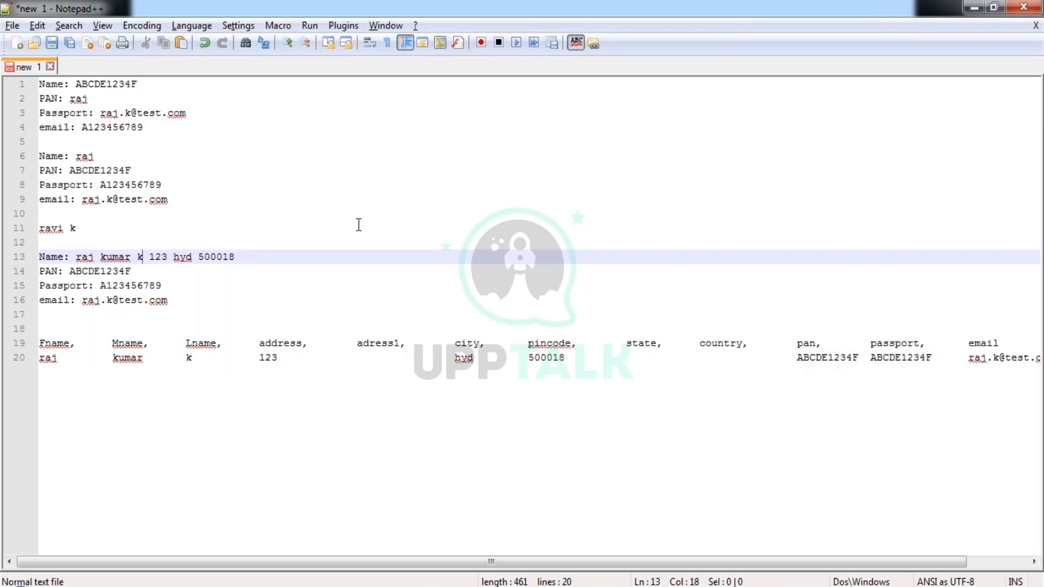
- Highlight the value row from the first name through the pincode
{"action": "key", "text": "Down"}
{"action": "key", "text": "Down"}
{"action": "key", "text": "Down"}
{"action": "key", "text": "Down"}
{"action": "key", "text": "Down"}
{"action": "key", "text": "Down"}
{"action": "key", "text": "Down"}
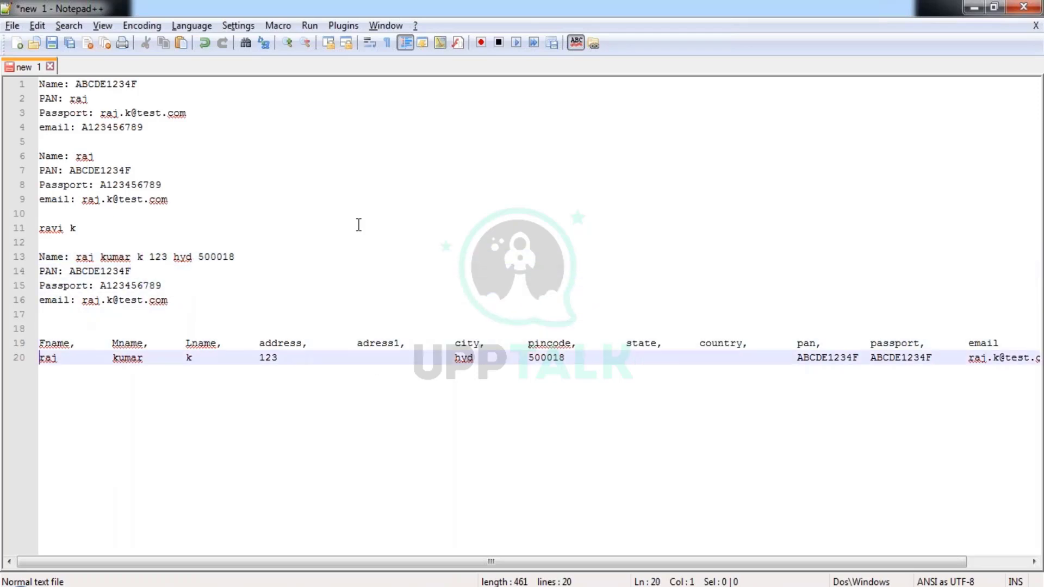
{"action": "left_click", "coordinate": [566, 357], "text": "shift"}
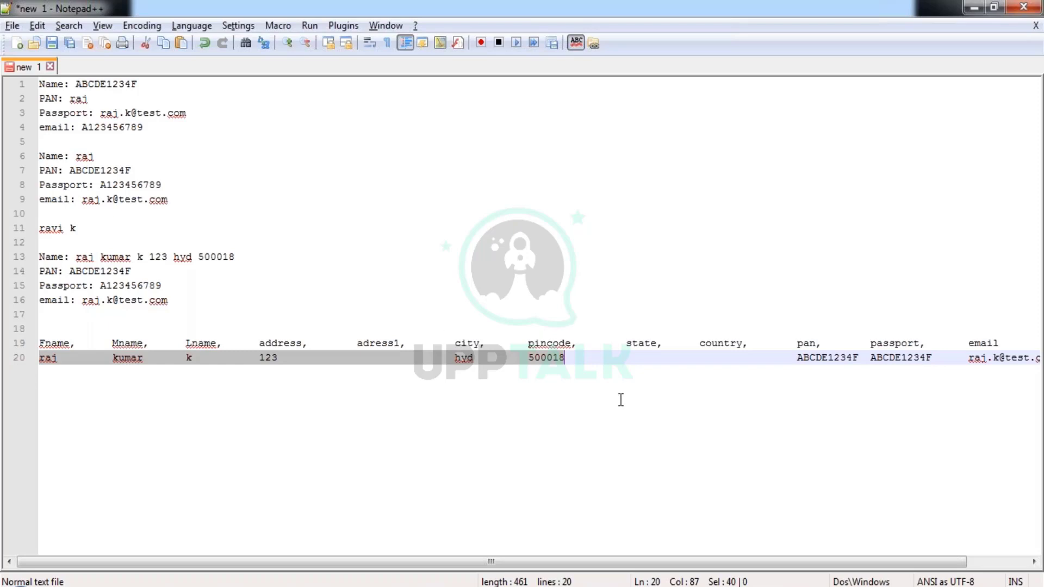
- View the value row through to its email entry, and switch to the "Why Data Quality?" presentation slide
{"action": "key", "text": "End"}
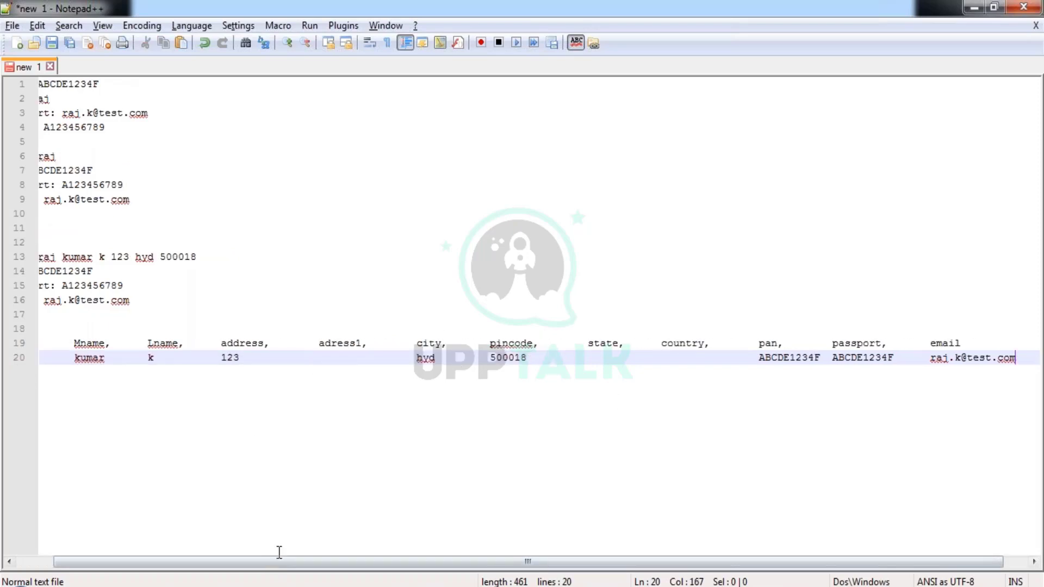
{"action": "left_click_drag", "start_coordinate": [262, 565], "coordinate": [101, 576]}
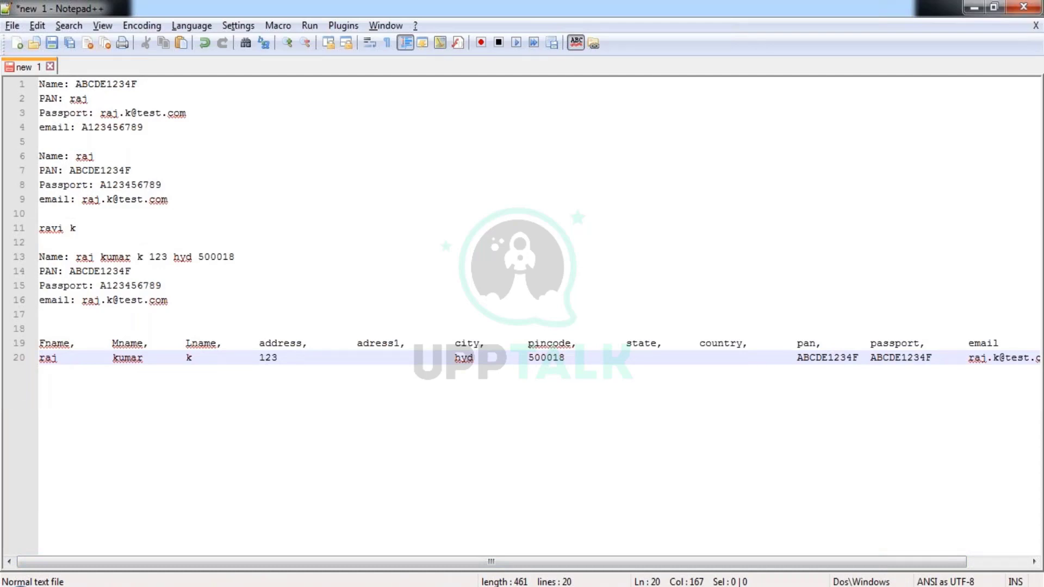
{"action": "key", "text": "alt+Tab"}
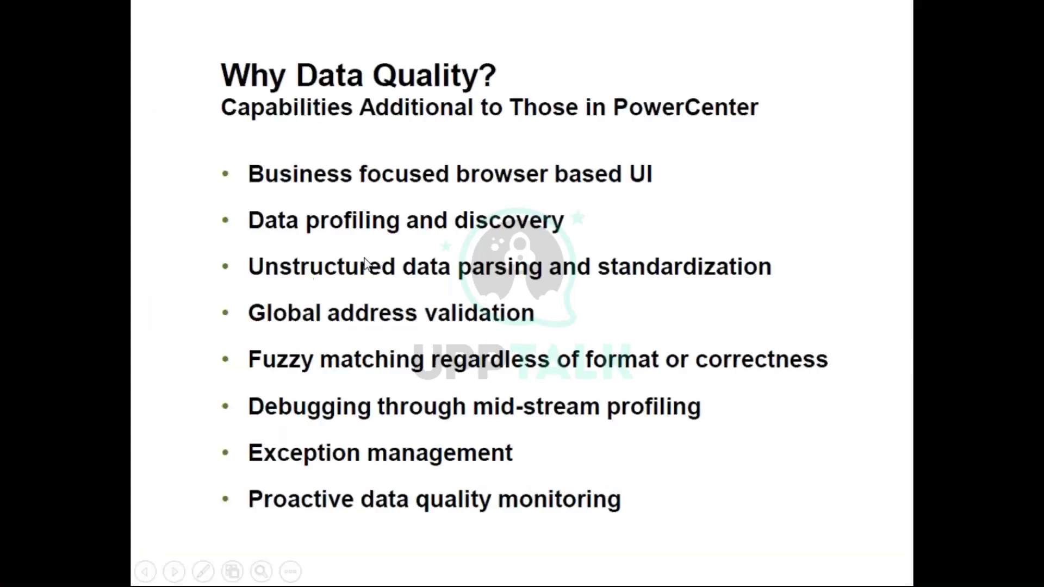
- Switch to the Notepad++ file, highlight the third record's Name values through the pincode, and return to the "Why Data Quality?" slide
{"action": "key", "text": "alt+Tab"}
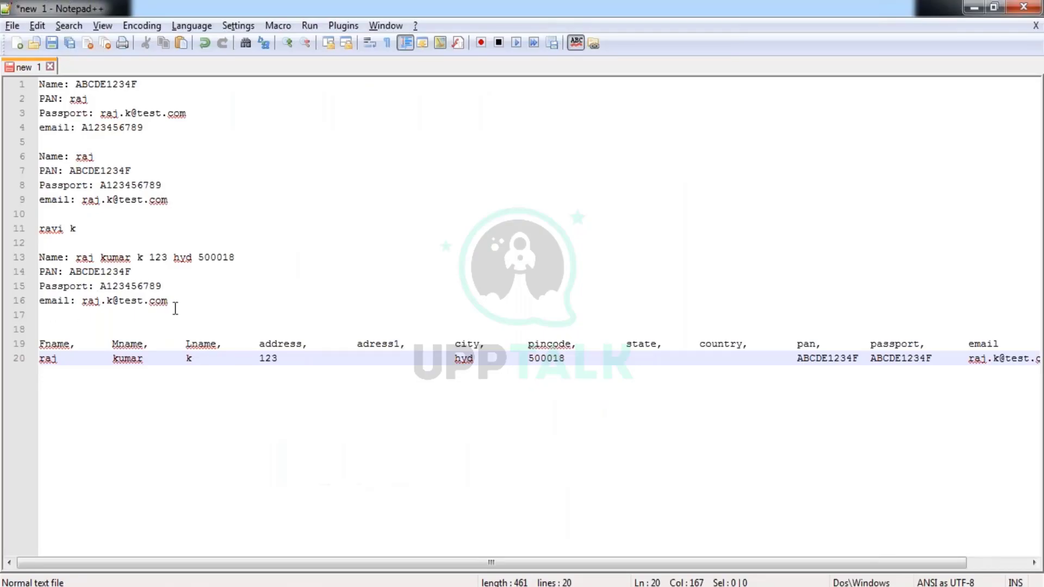
{"action": "key", "text": "alt+Tab"}
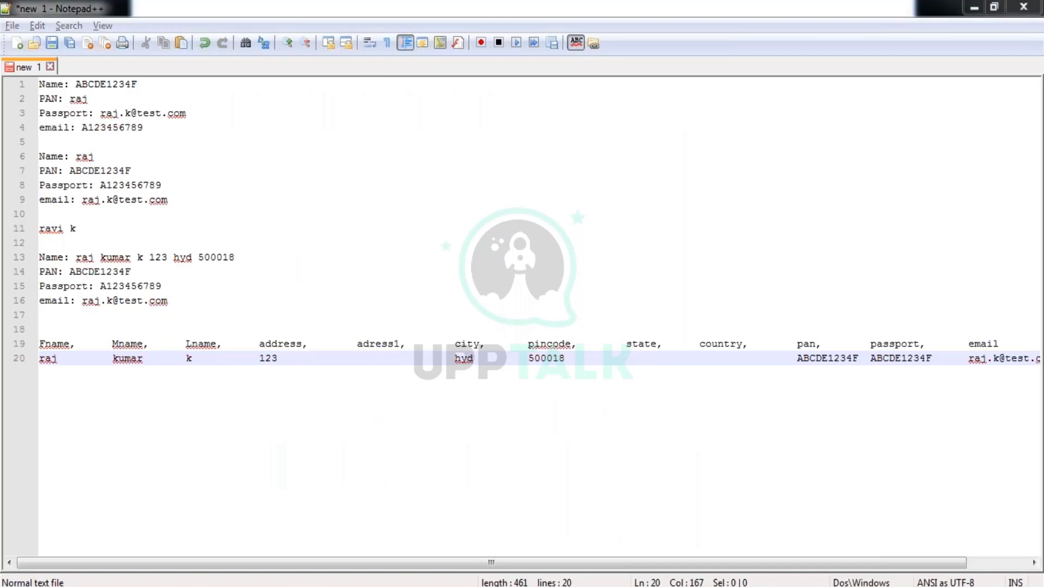
{"action": "key", "text": "alt+Tab"}
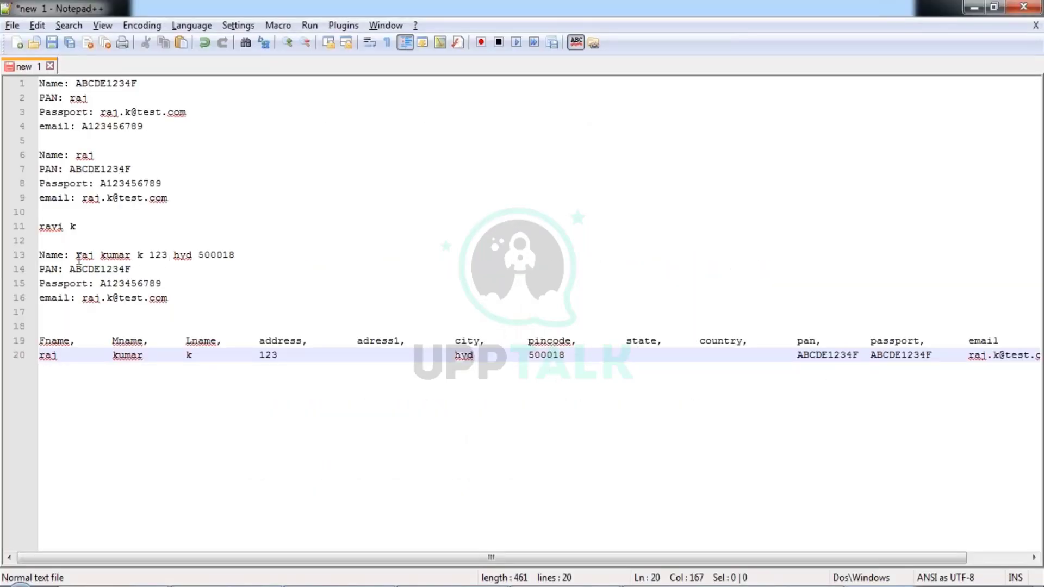
{"action": "left_click_drag", "start_coordinate": [76, 255], "coordinate": [235, 256]}
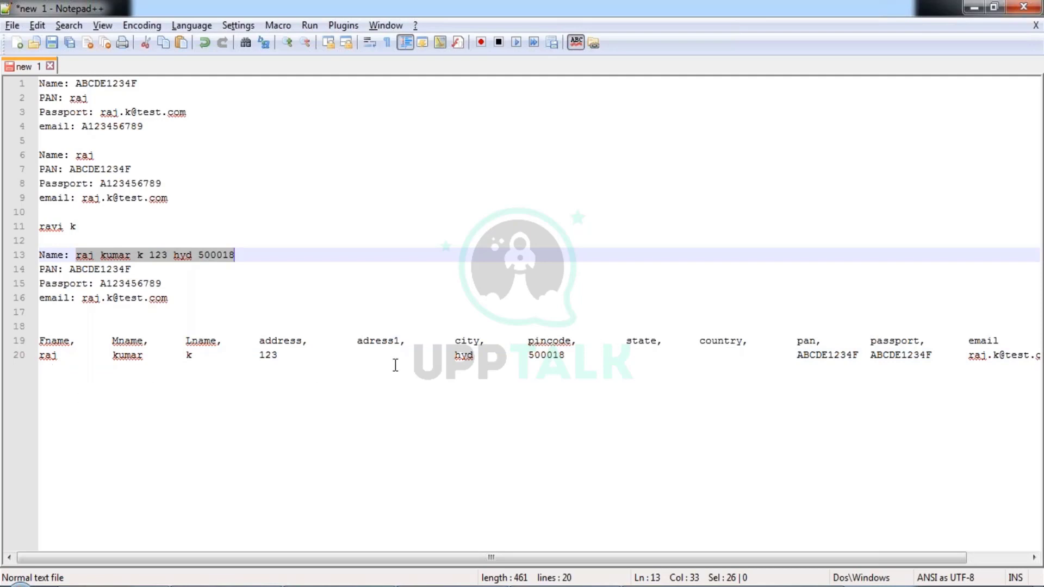
{"action": "key", "text": "alt+Tab"}
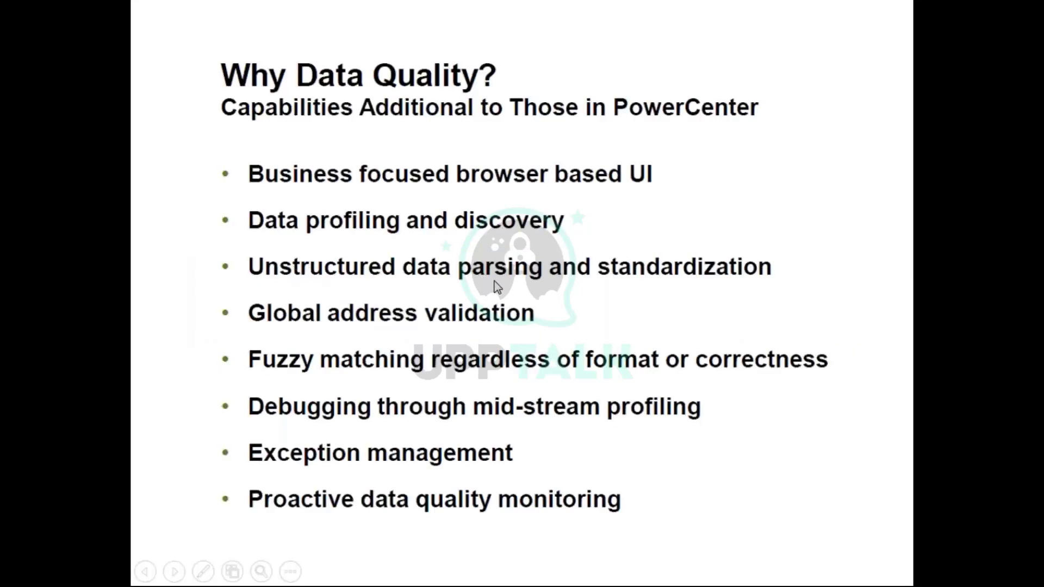
- Back in the Notepad++ file, replace the abbreviated city value with Hyderabad and remove the two surplus tabs to realign the following values
{"action": "key", "text": "alt+Tab"}
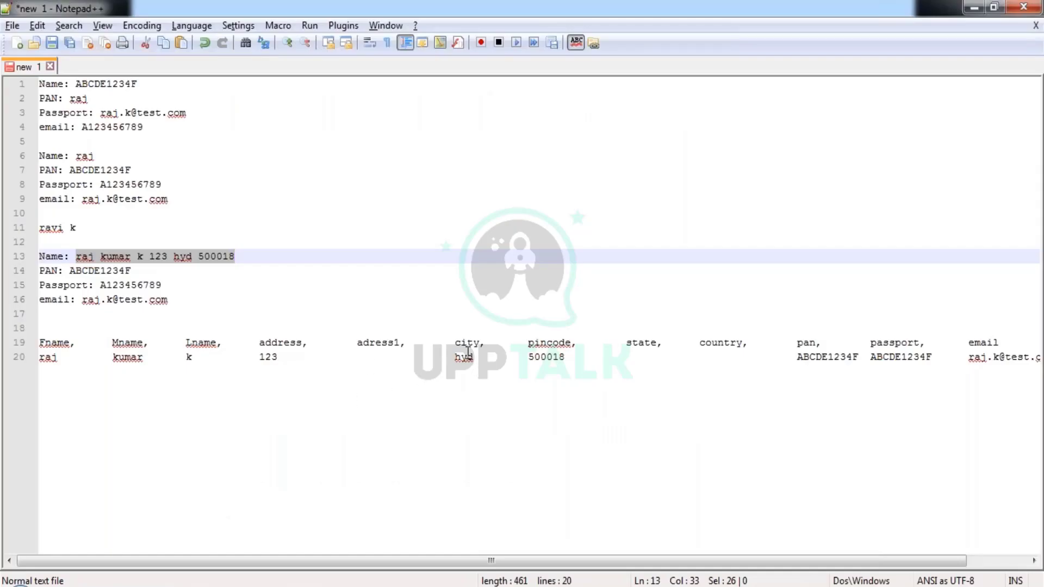
{"action": "double_click", "coordinate": [466, 357]}
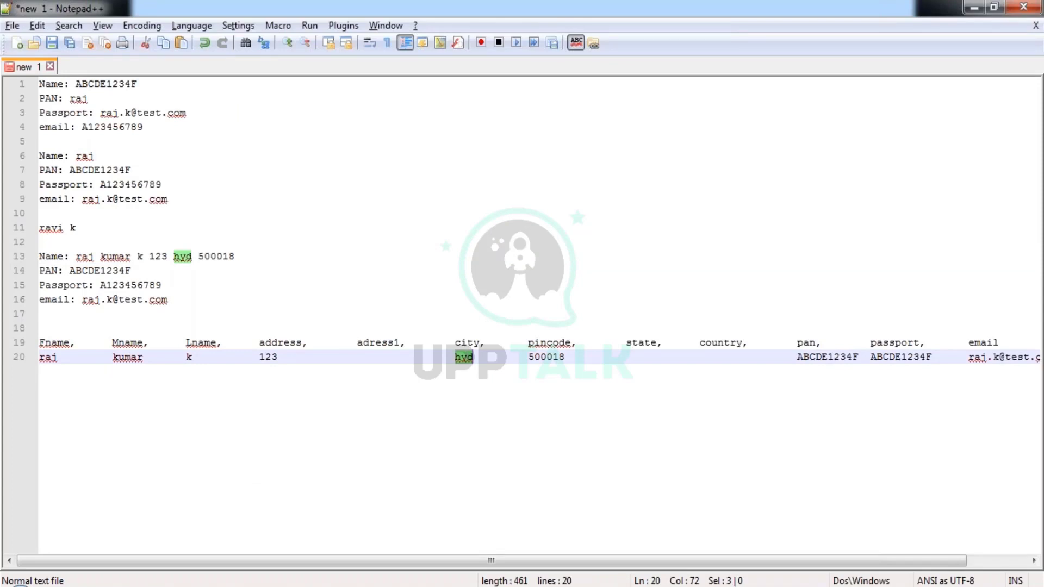
{"action": "type", "text": "Hyderabad"}
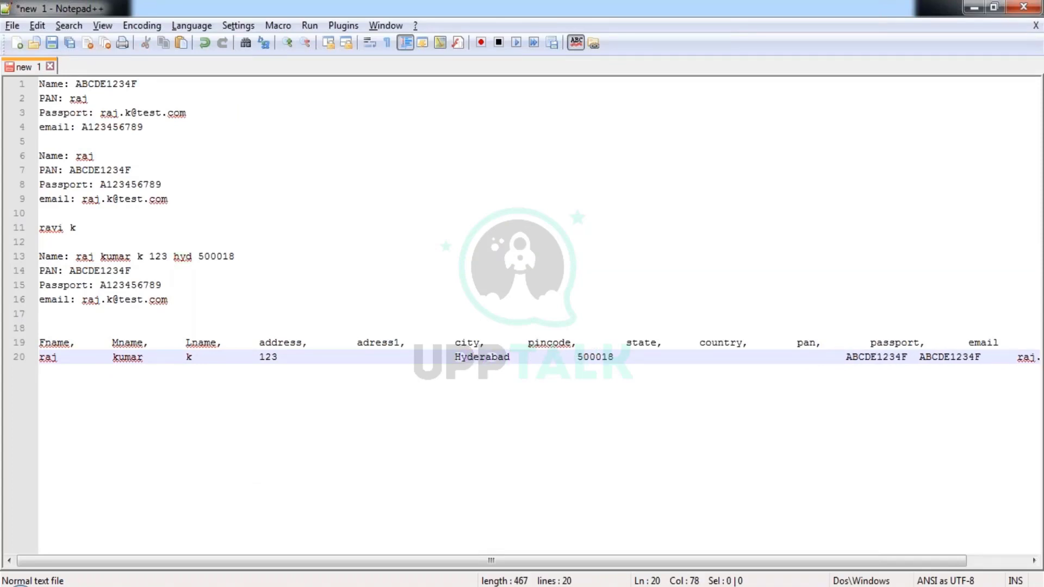
{"action": "key", "text": "Delete"}
{"action": "key", "text": "Delete"}
- Enter TS in the value row beneath the state heading
{"action": "key", "text": "Right"}
{"action": "key", "text": "Right"}
{"action": "key", "text": "Right"}
{"action": "key", "text": "Right"}
{"action": "key", "text": "Right"}
{"action": "key", "text": "Right"}
{"action": "key", "text": "Right"}
{"action": "key", "text": "Right"}
{"action": "key", "text": "Right"}
{"action": "key", "text": "Right"}
{"action": "key", "text": "Right"}
{"action": "key", "text": "Right"}
{"action": "key", "text": "Right"}
{"action": "key", "text": "Right"}
{"action": "key", "text": "Right"}
{"action": "key", "text": "Right"}
{"action": "key", "text": "Right"}
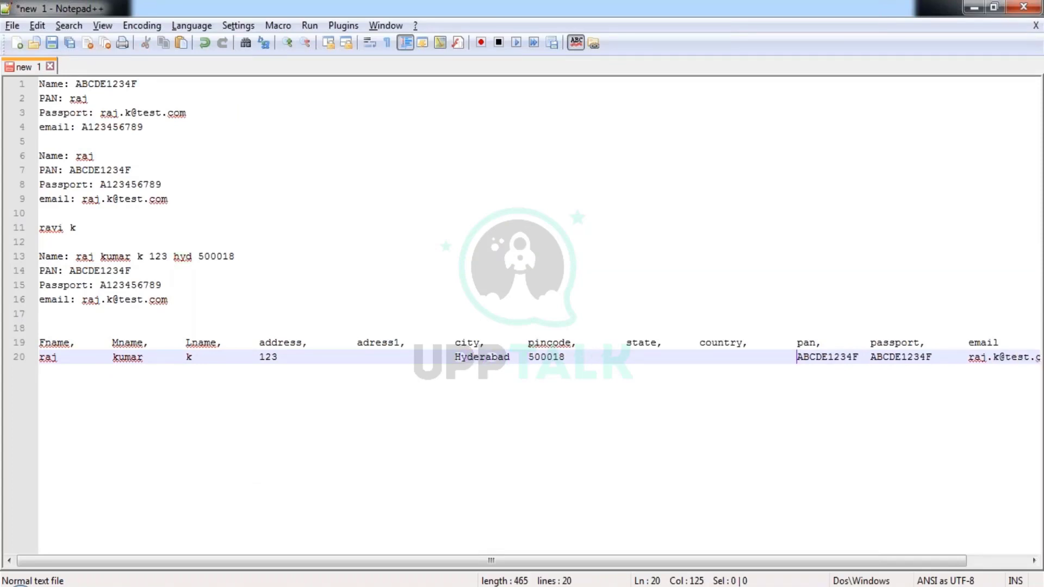
{"action": "key", "text": "Left"}
{"action": "key", "text": "Left"}
{"action": "key", "text": "Left"}
{"action": "key", "text": "Left"}
{"action": "key", "text": "Left"}
{"action": "key", "text": "Left"}
{"action": "key", "text": "Left"}
{"action": "key", "text": "Left"}
{"action": "type", "text": "TS"}
- Enter India in the value row beneath the country heading
{"action": "key", "text": "Right"}
{"action": "key", "text": "Right"}
{"action": "key", "text": "Right"}
{"action": "key", "text": "Right"}
{"action": "key", "text": "Right"}
{"action": "key", "text": "Left"}
{"action": "type", "text": "India"}
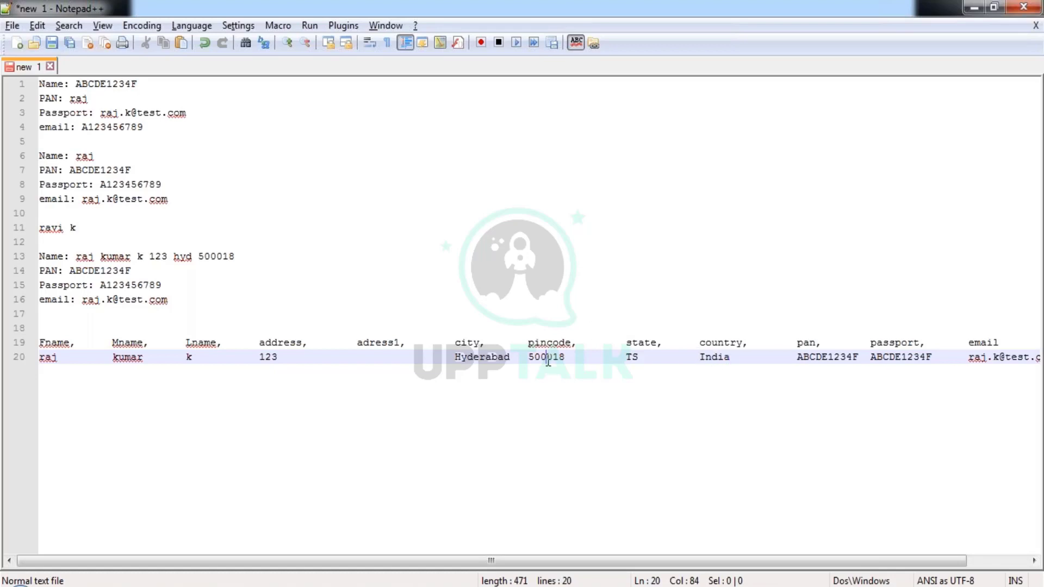
- Highlight the pincode in the value row and view the row through to its email entry
{"action": "left_click_drag", "start_coordinate": [528, 357], "coordinate": [565, 358]}
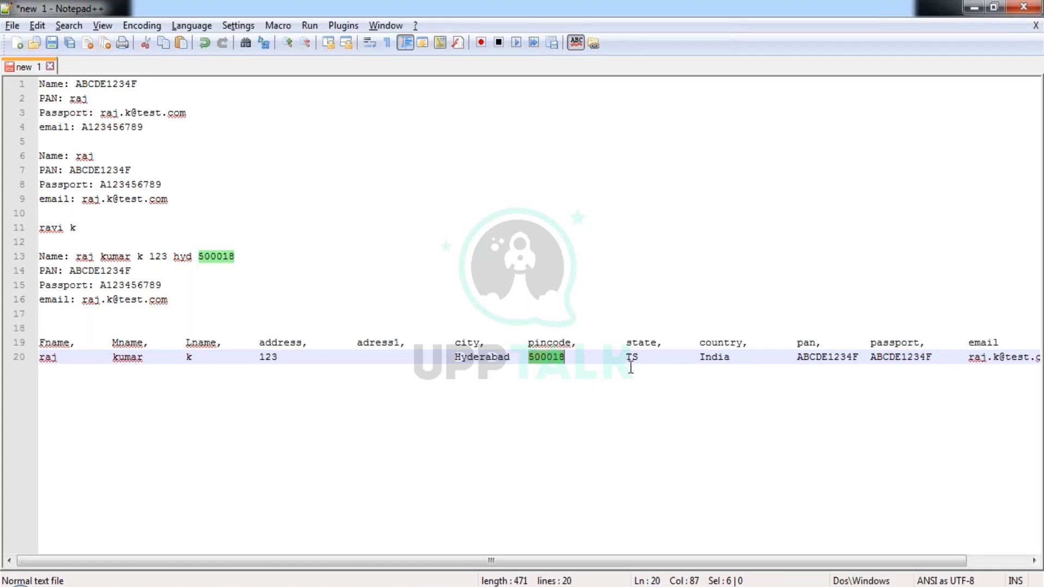
{"action": "key", "text": "End"}
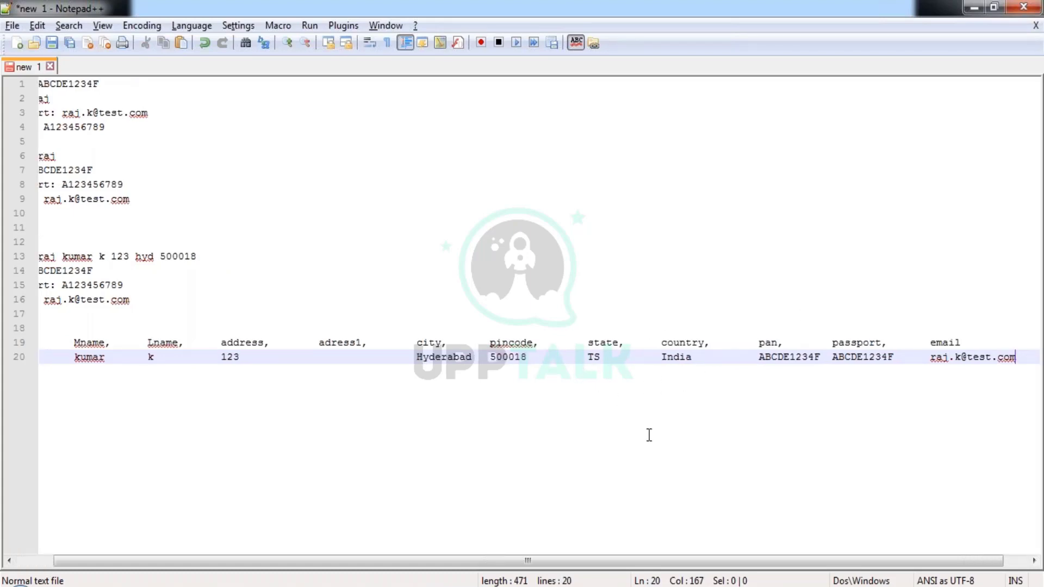